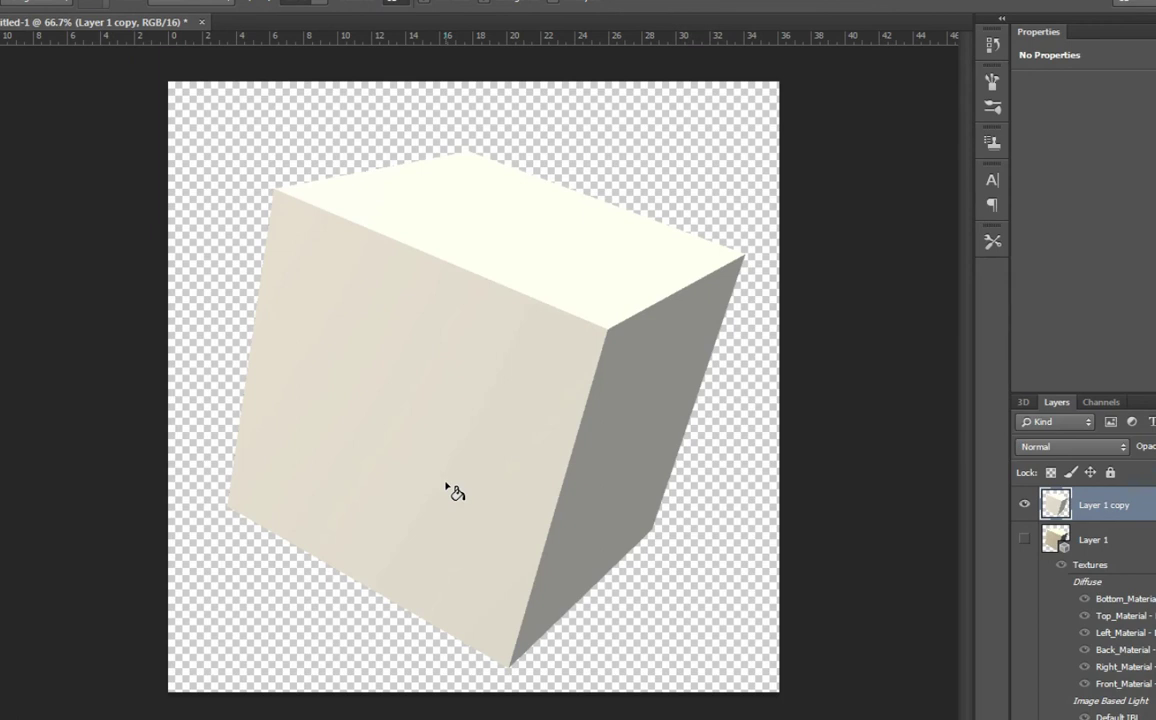
Preview the cube in its 3D scene, then return to Layer 1 copy as the working layer
click(444, 449)
click(1135, 540)
click(1024, 505)
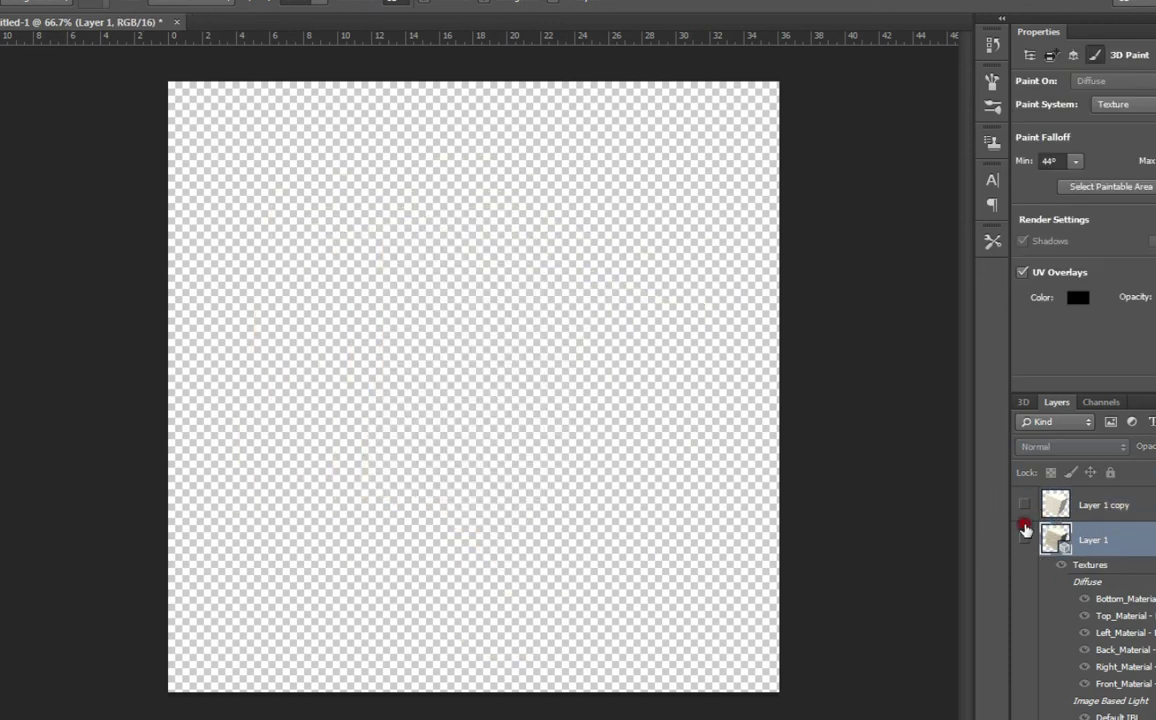
click(1024, 540)
key(v)
click(604, 292)
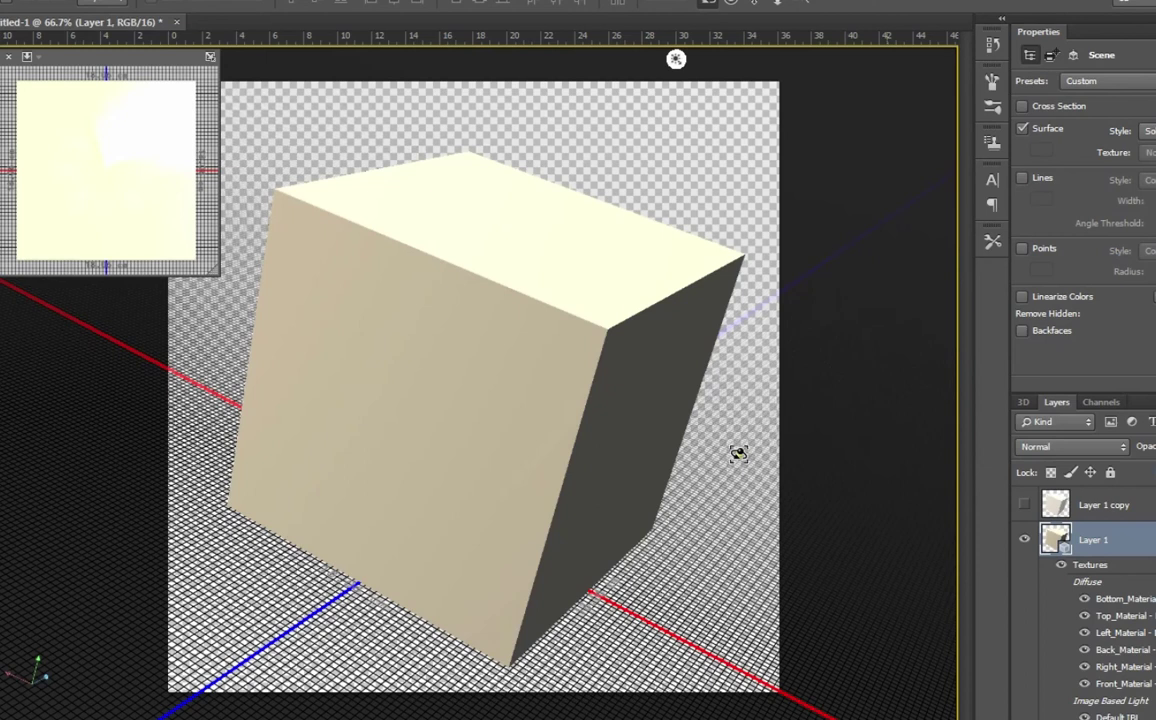
click(1024, 505)
click(1020, 533)
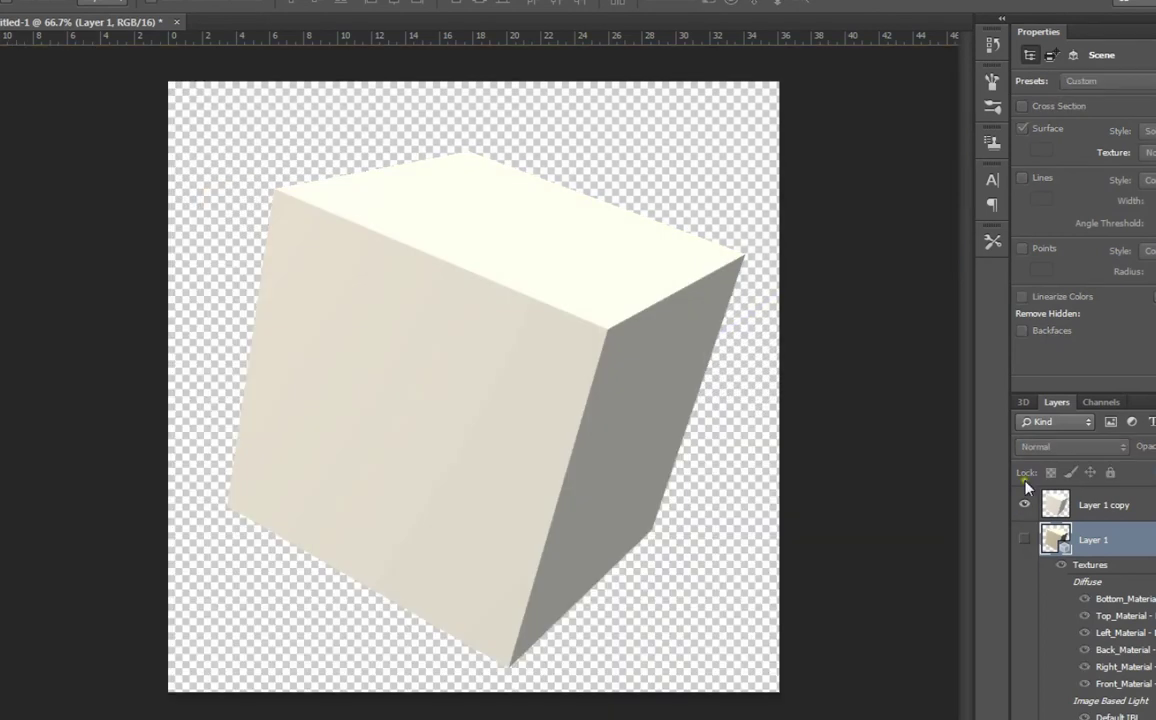
click(1095, 505)
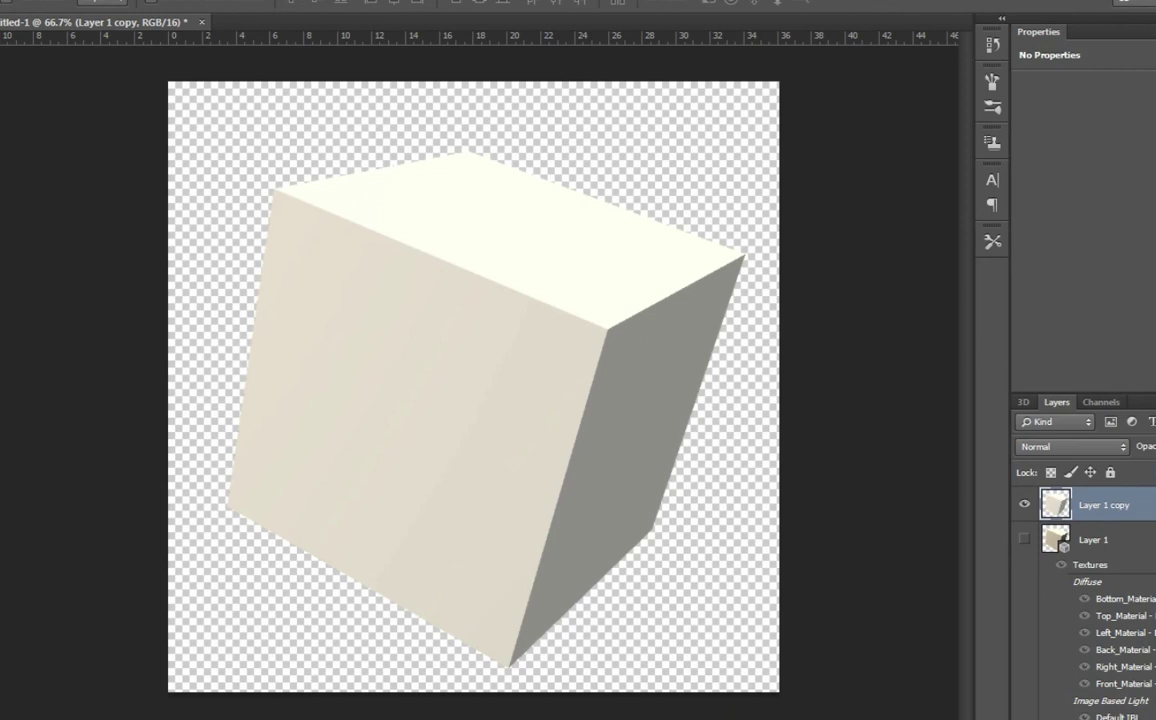
Try a new layer masked to the cube's grey right face and paint it red
key(w)
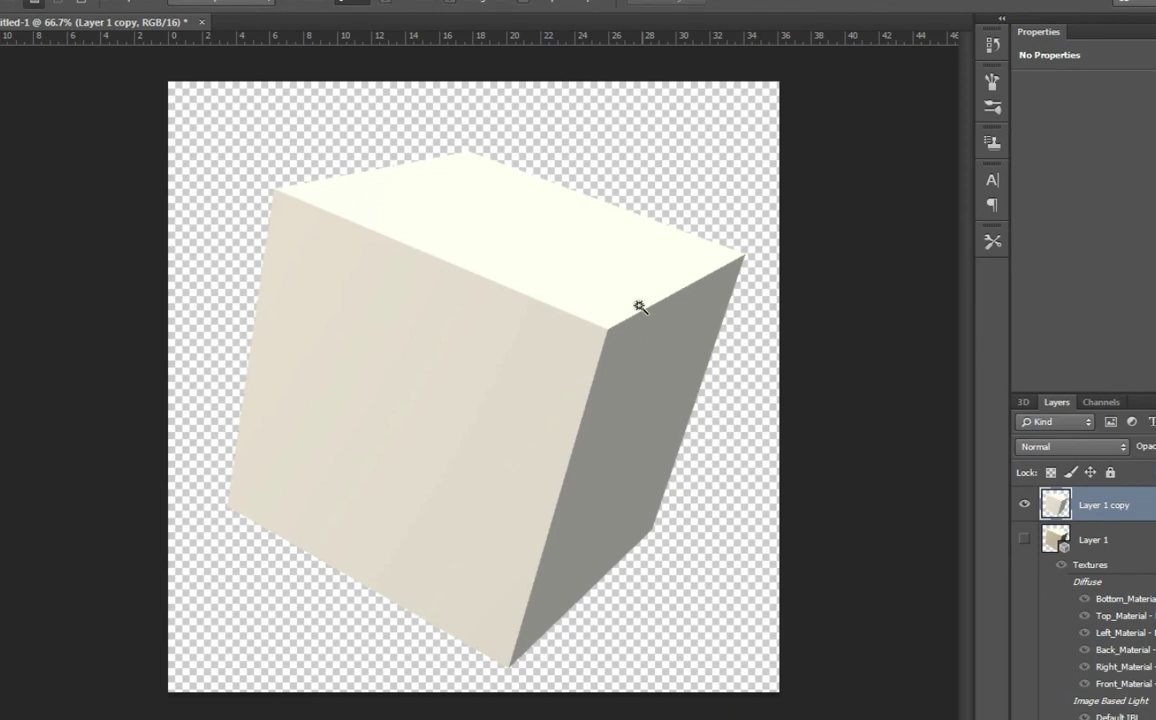
click(620, 376)
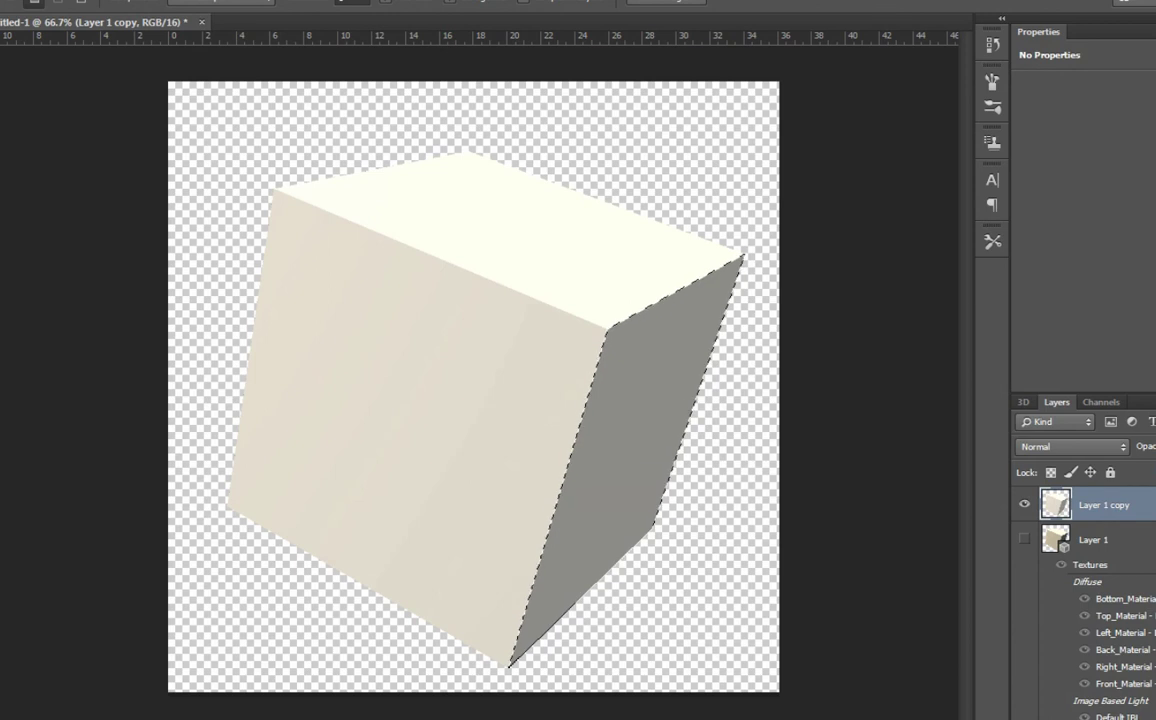
key(ctrl+shift+alt+n)
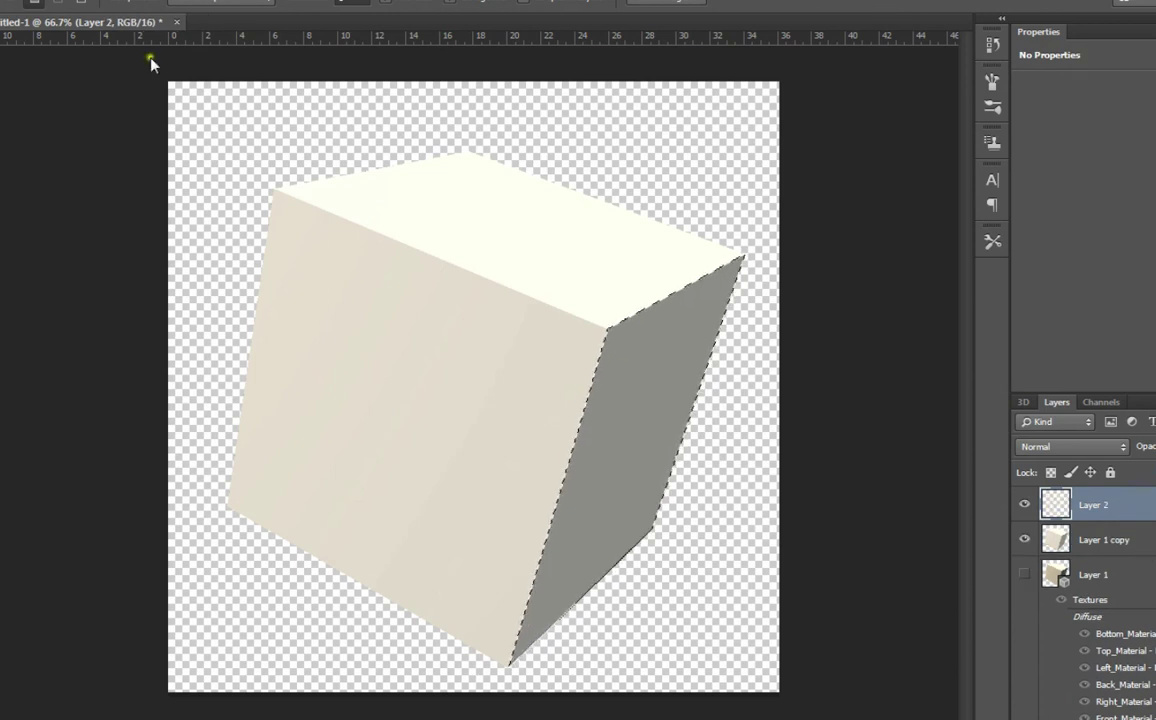
key(alt+l)
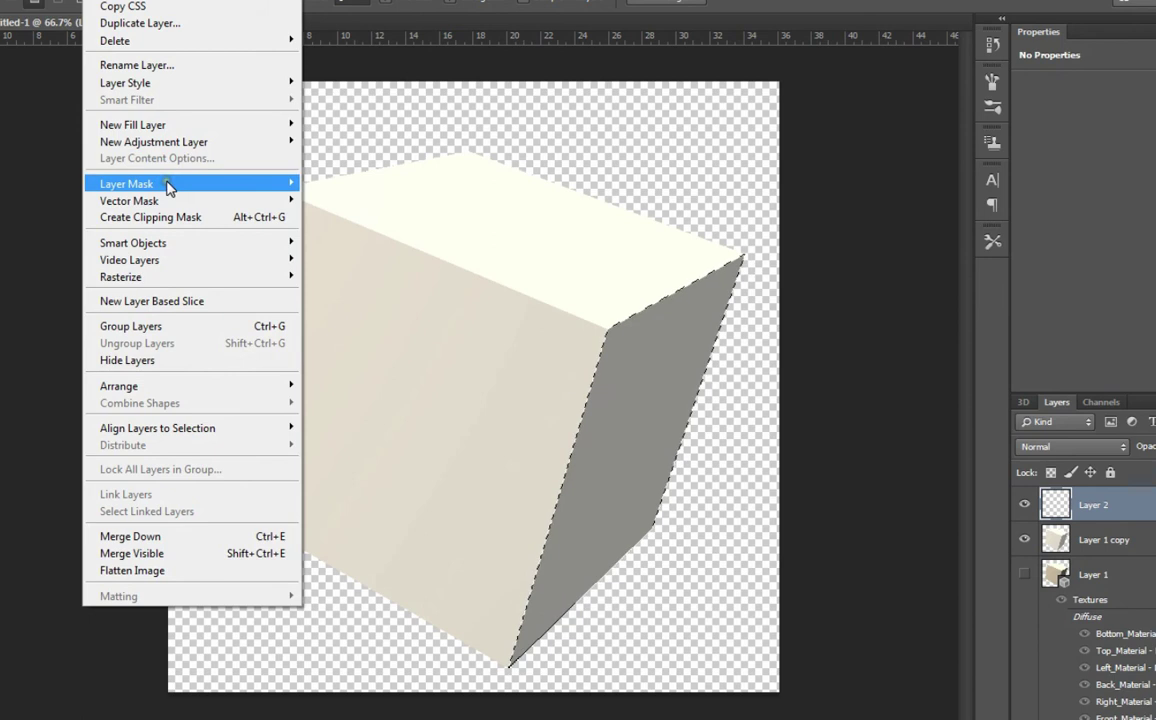
mouse_move(168, 186)
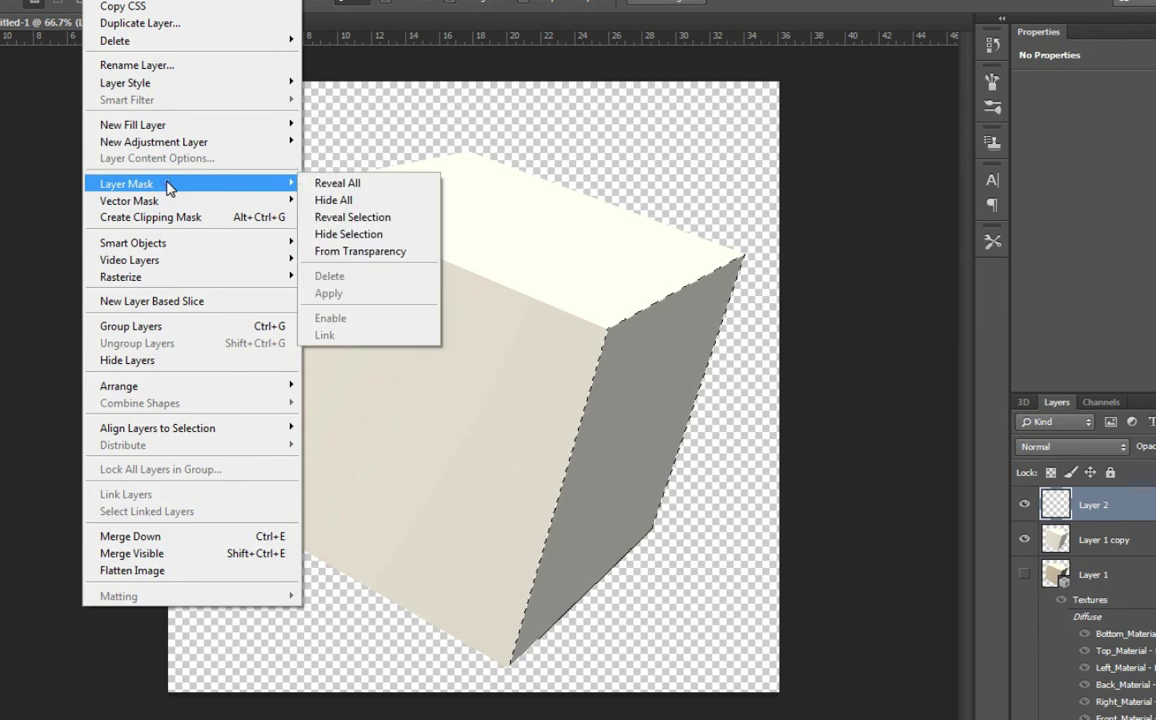
click(360, 217)
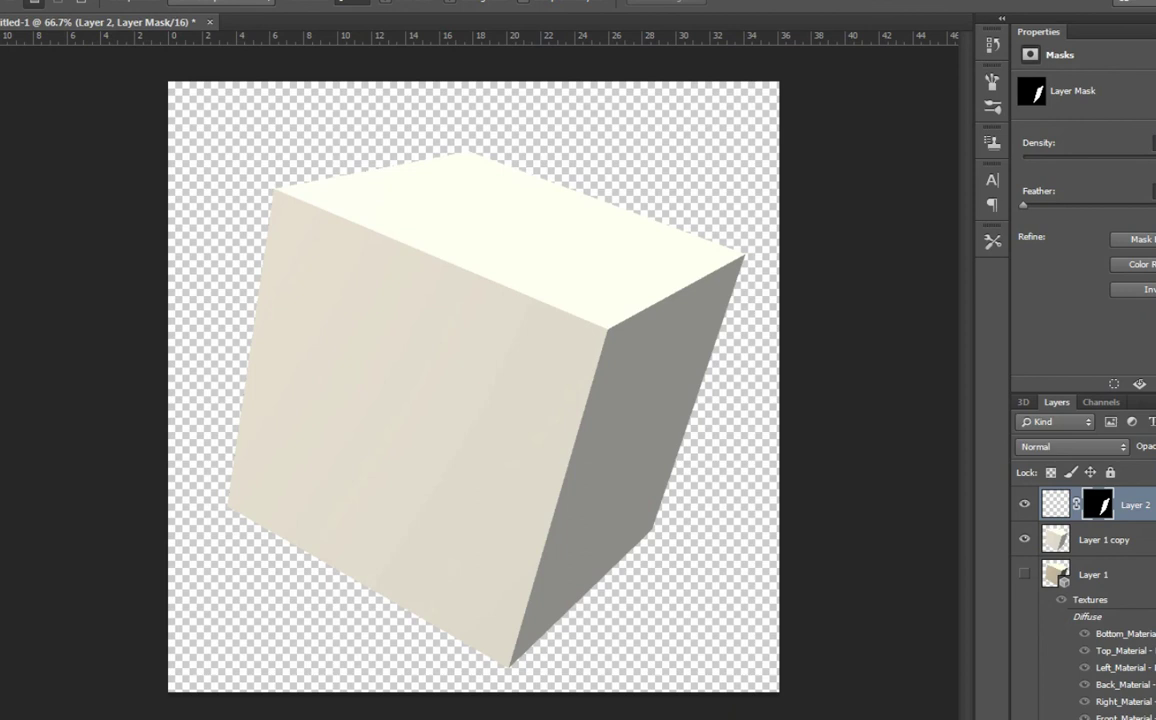
click(75, 200)
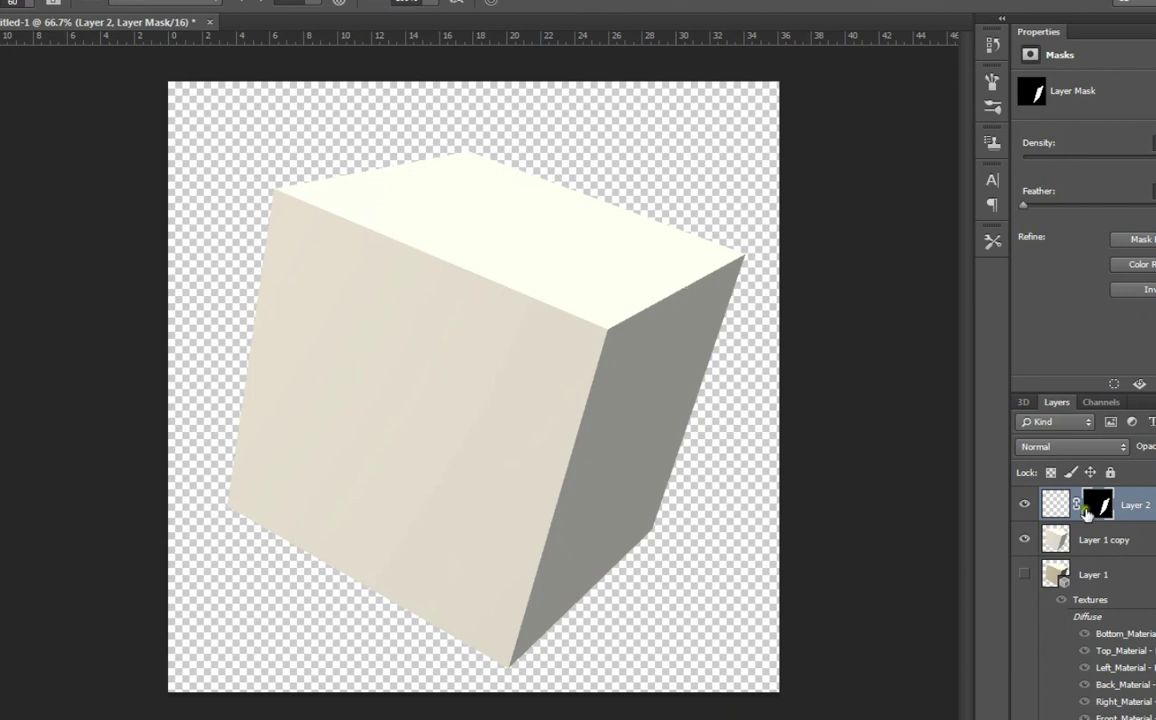
click(1052, 508)
mouse_move(610, 345)
mouse_down()
mouse_move(703, 275)
mouse_move(656, 297)
mouse_move(763, 320)
mouse_move(766, 349)
mouse_move(626, 422)
mouse_move(585, 422)
mouse_move(625, 372)
mouse_move(605, 400)
mouse_move(747, 291)
mouse_move(708, 273)
mouse_move(560, 436)
mouse_move(591, 456)
mouse_move(662, 433)
mouse_move(715, 397)
mouse_move(613, 513)
mouse_move(528, 527)
mouse_move(653, 467)
mouse_move(544, 527)
mouse_move(628, 498)
mouse_move(493, 648)
mouse_move(619, 531)
mouse_move(544, 639)
mouse_move(690, 491)
mouse_move(600, 548)
mouse_move(645, 452)
mouse_move(658, 511)
mouse_move(672, 435)
mouse_move(598, 567)
mouse_move(523, 593)
mouse_move(566, 548)
mouse_move(534, 659)
mouse_move(493, 673)
mouse_move(692, 521)
mouse_move(650, 552)
mouse_up()
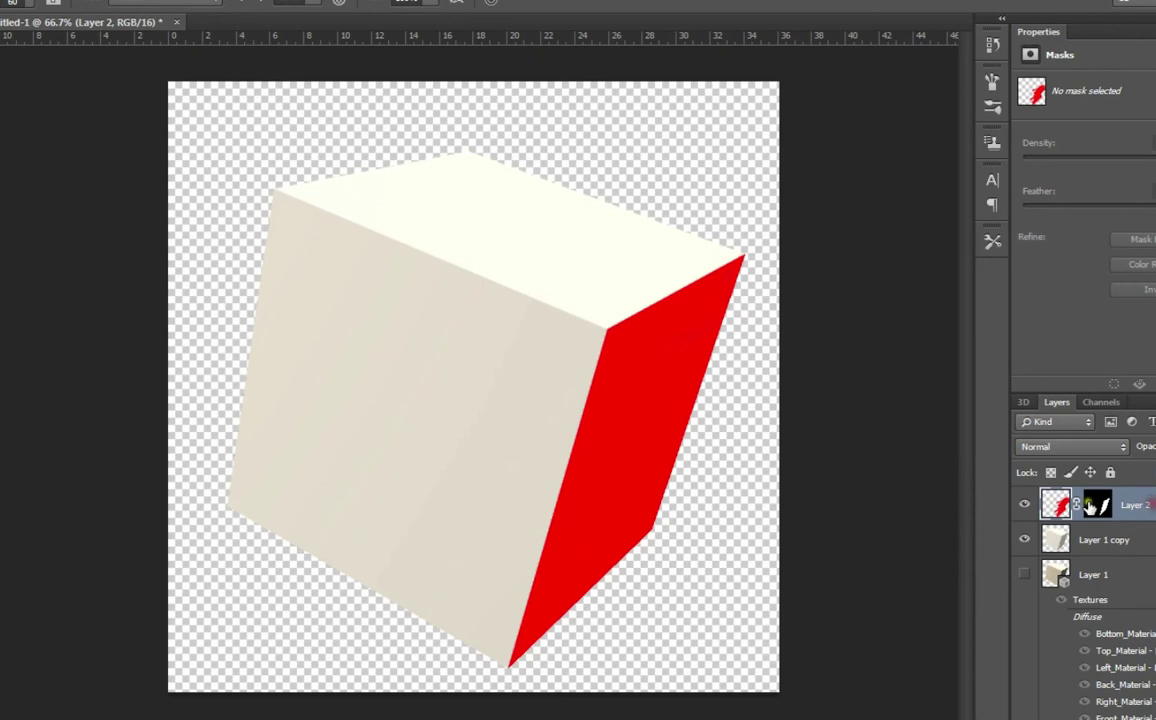
Delete the red test layer and mask Layer 1 copy to reveal only the front face
key(Delete)
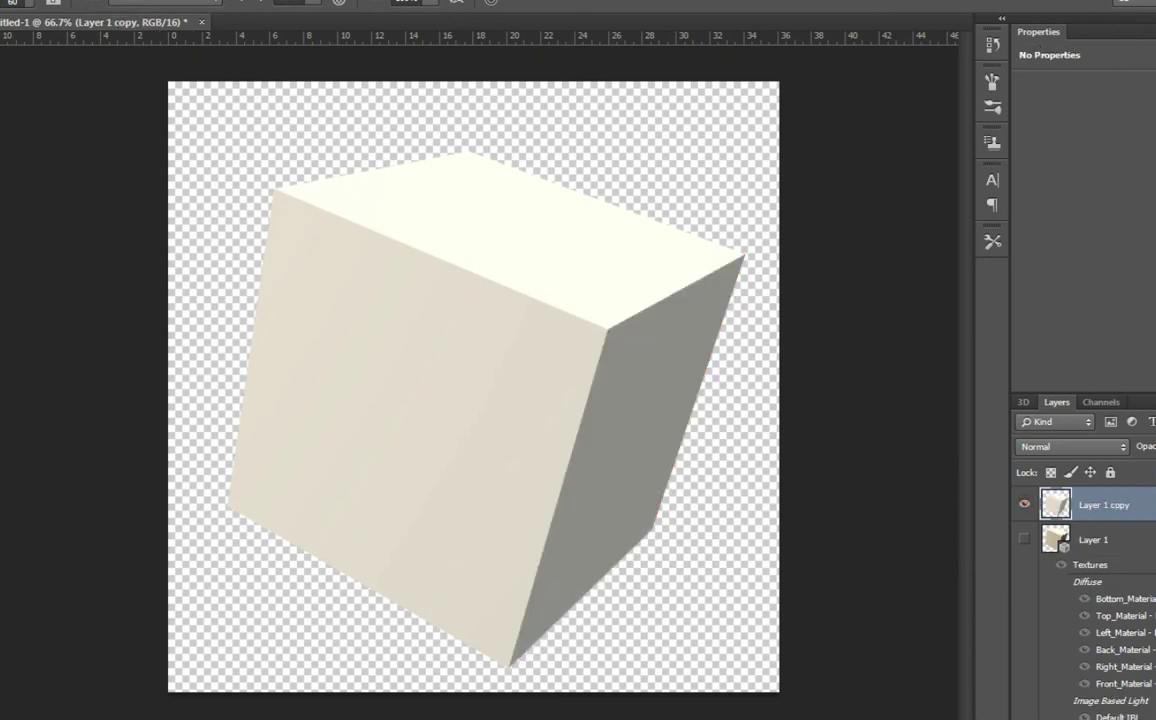
key(w)
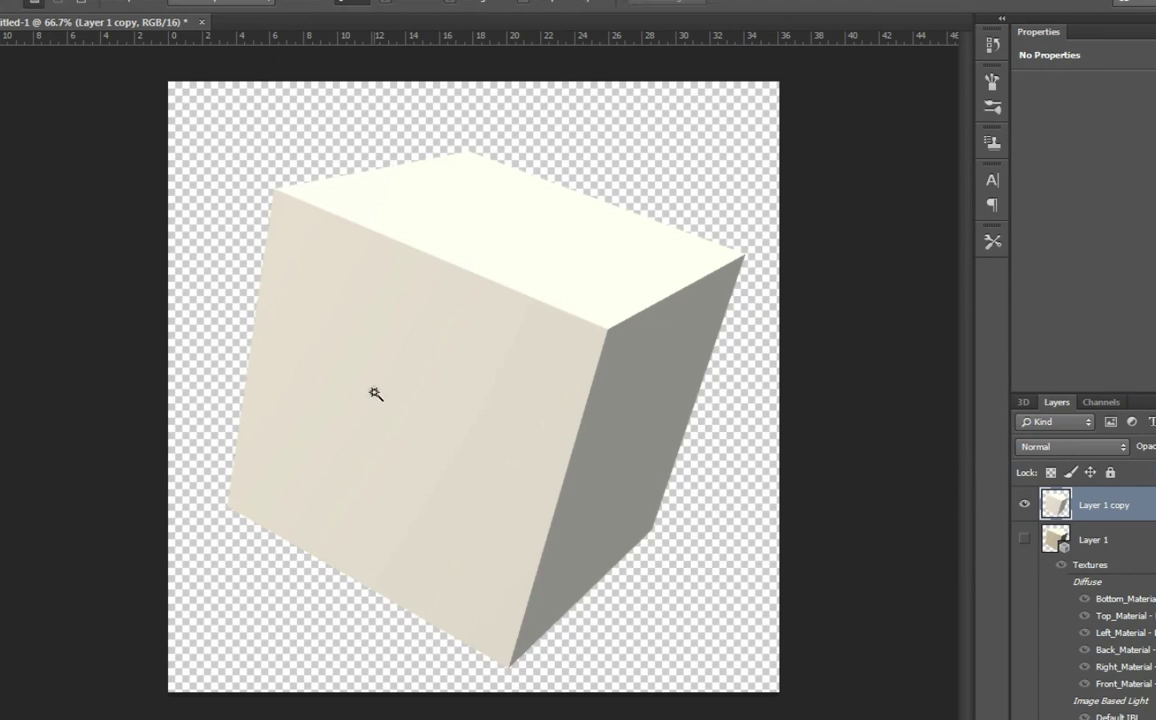
click(375, 393)
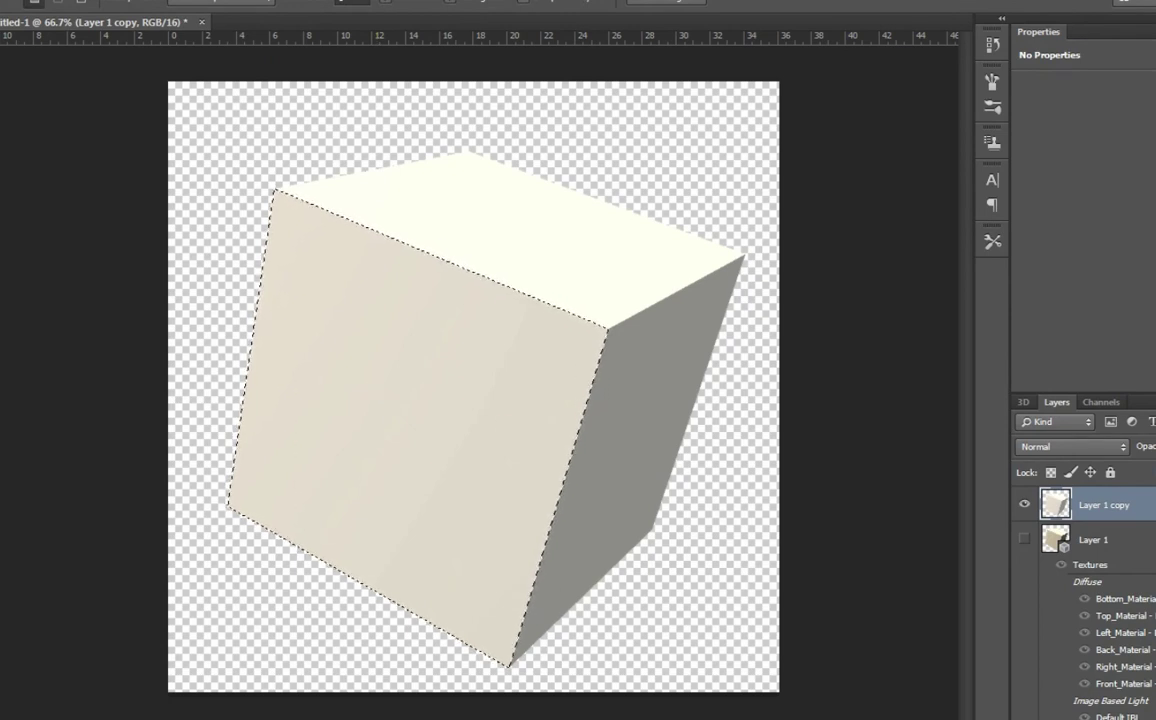
key(alt+l)
mouse_move(227, 181)
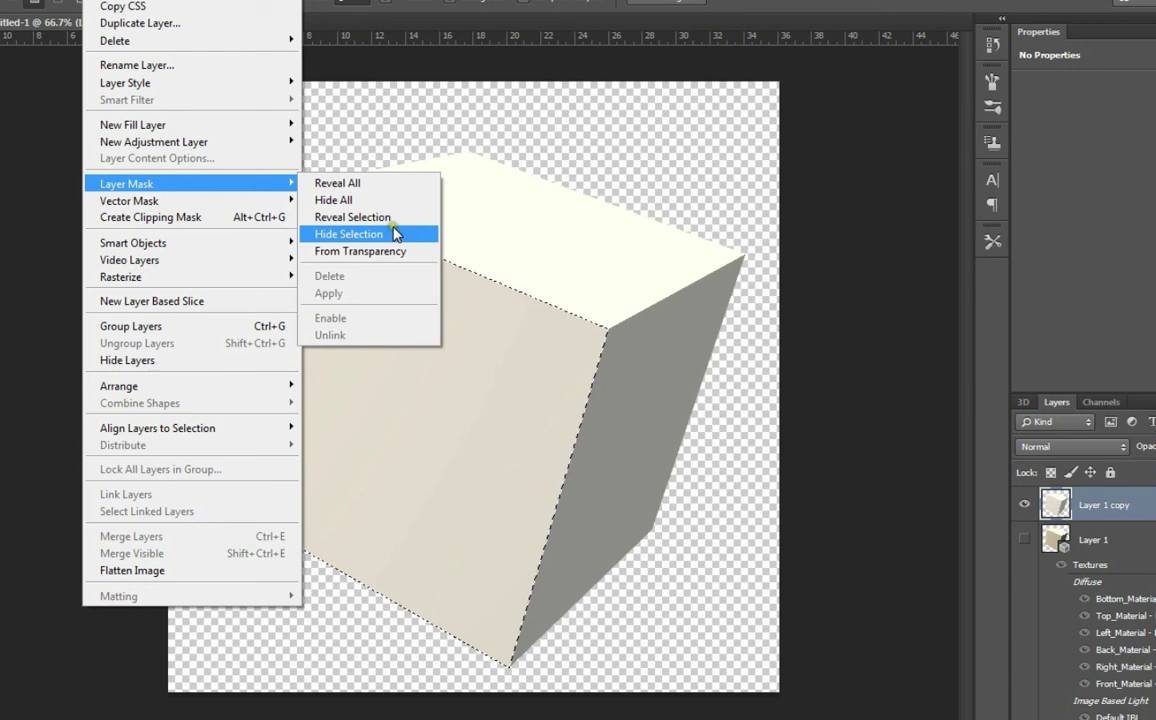
click(392, 217)
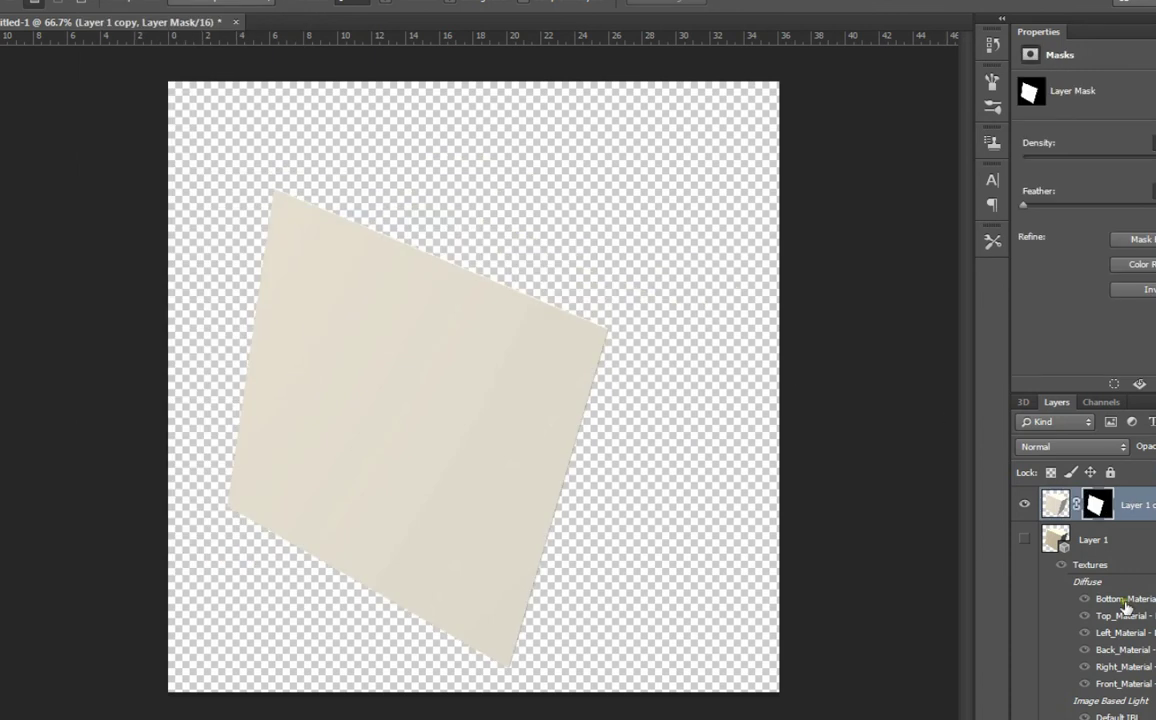
Add a new Layer 2 and Paint Bucket it solid red across the canvas
key(ctrl+shift+alt+n)
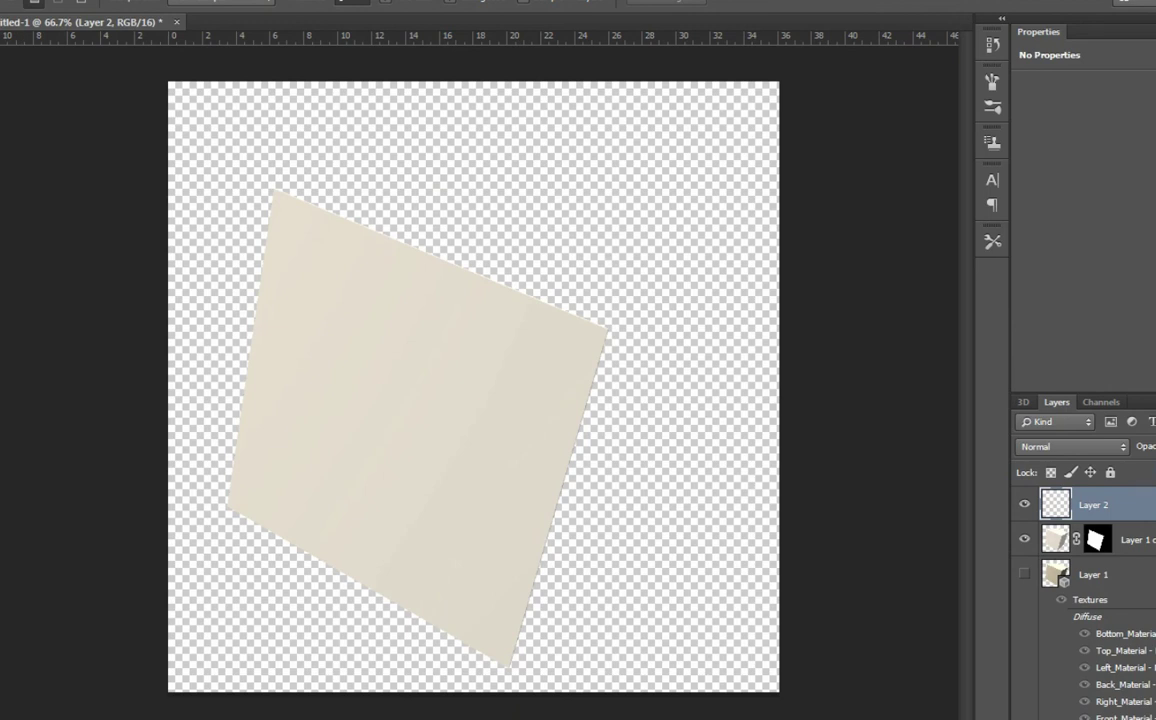
key(g)
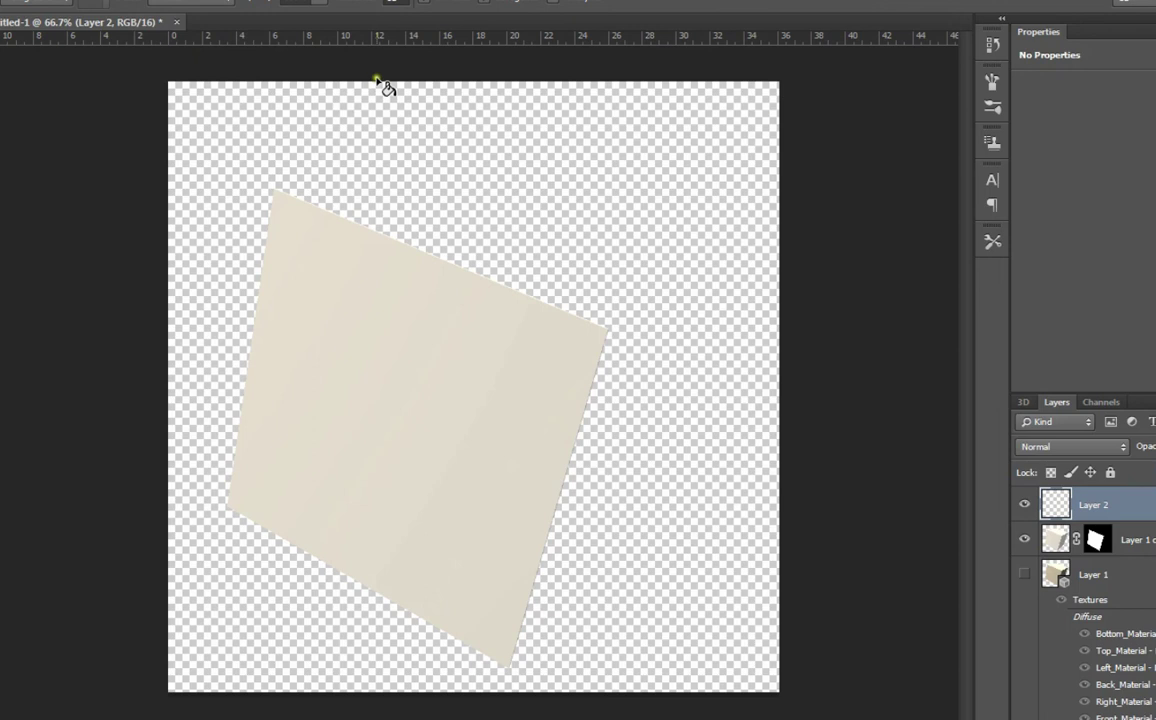
click(446, 172)
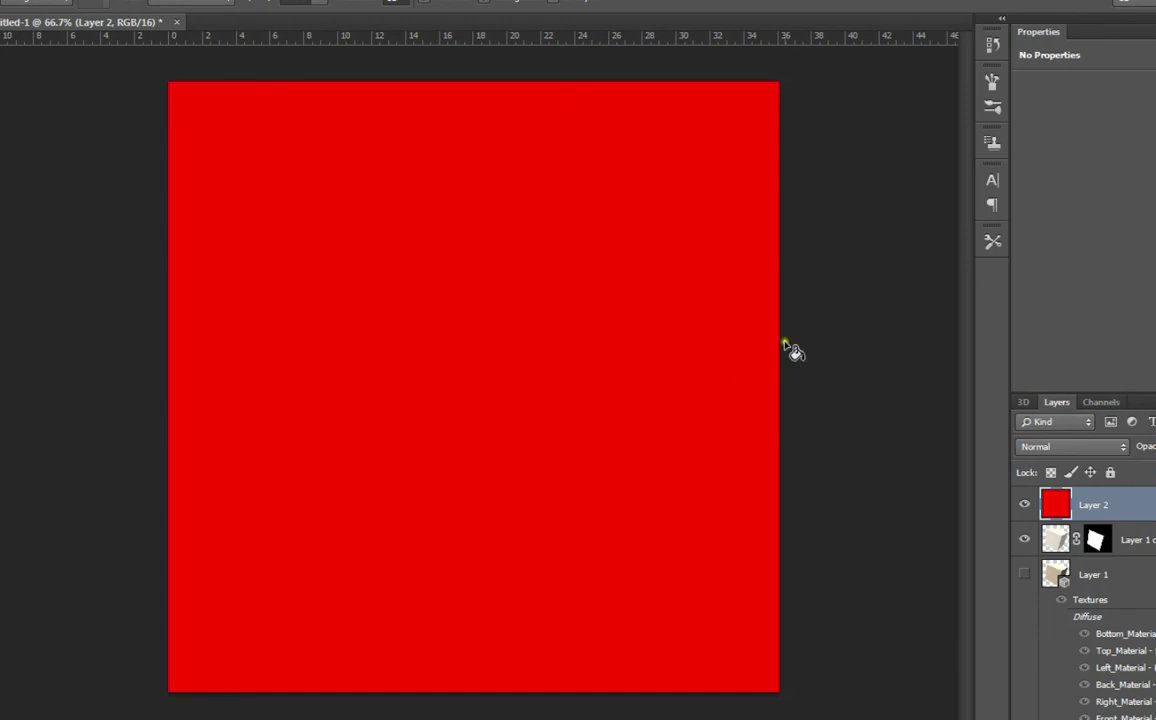
Convert the red Layer 2 to a smart object from its layer context menu
right_click(1058, 512)
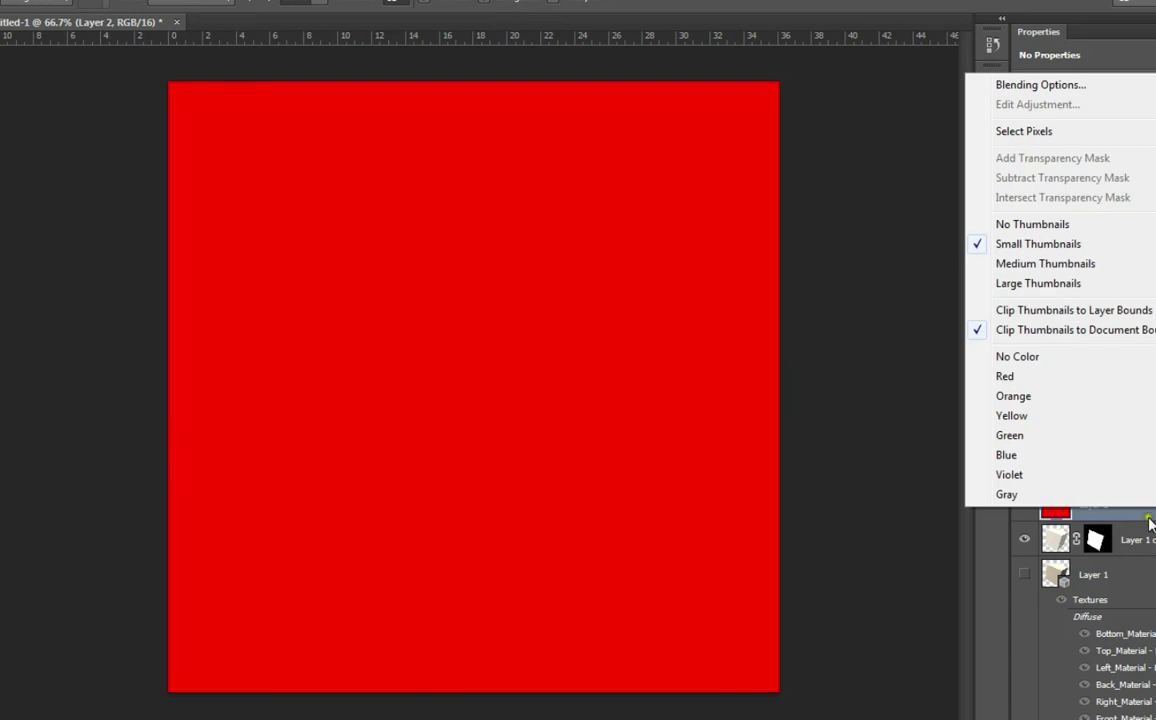
click(1148, 518)
right_click(1117, 509)
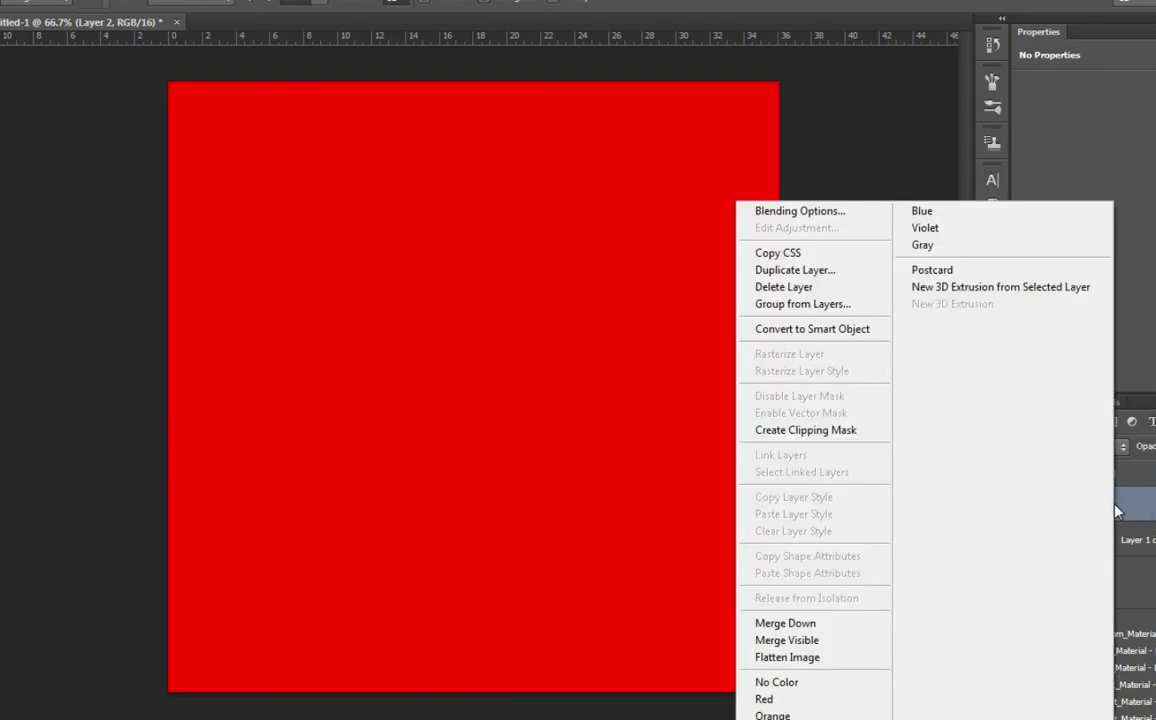
click(792, 330)
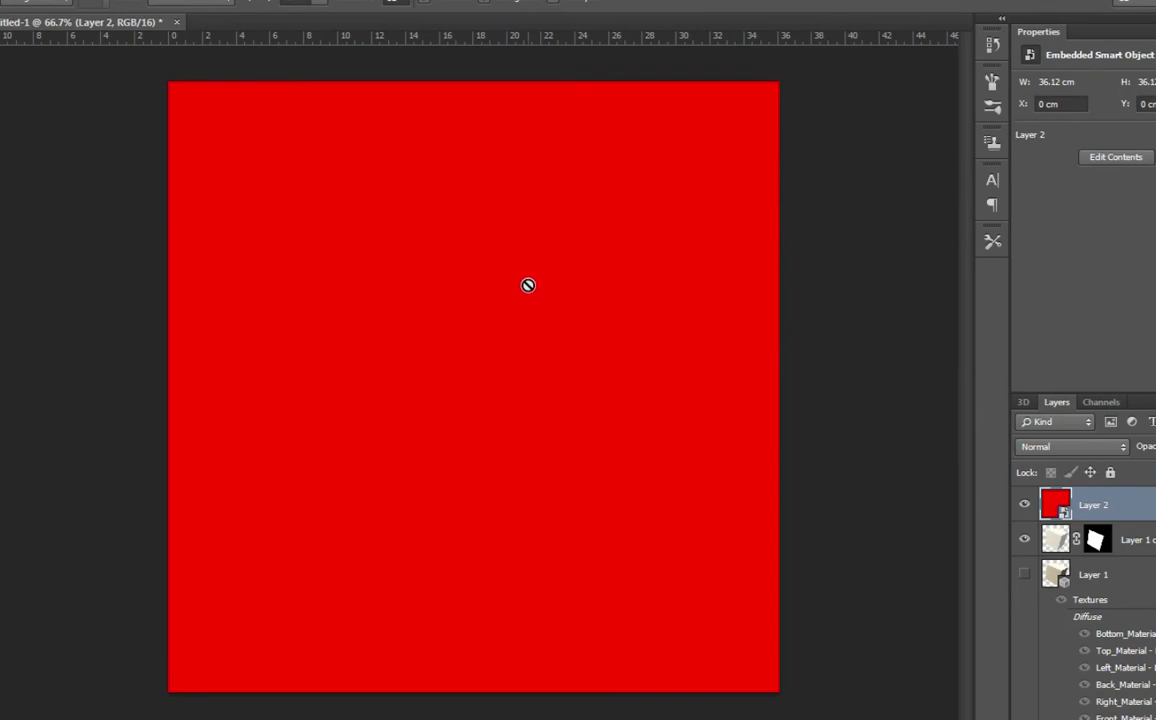
Start a Perspective free transform on the red smart object
key(v)
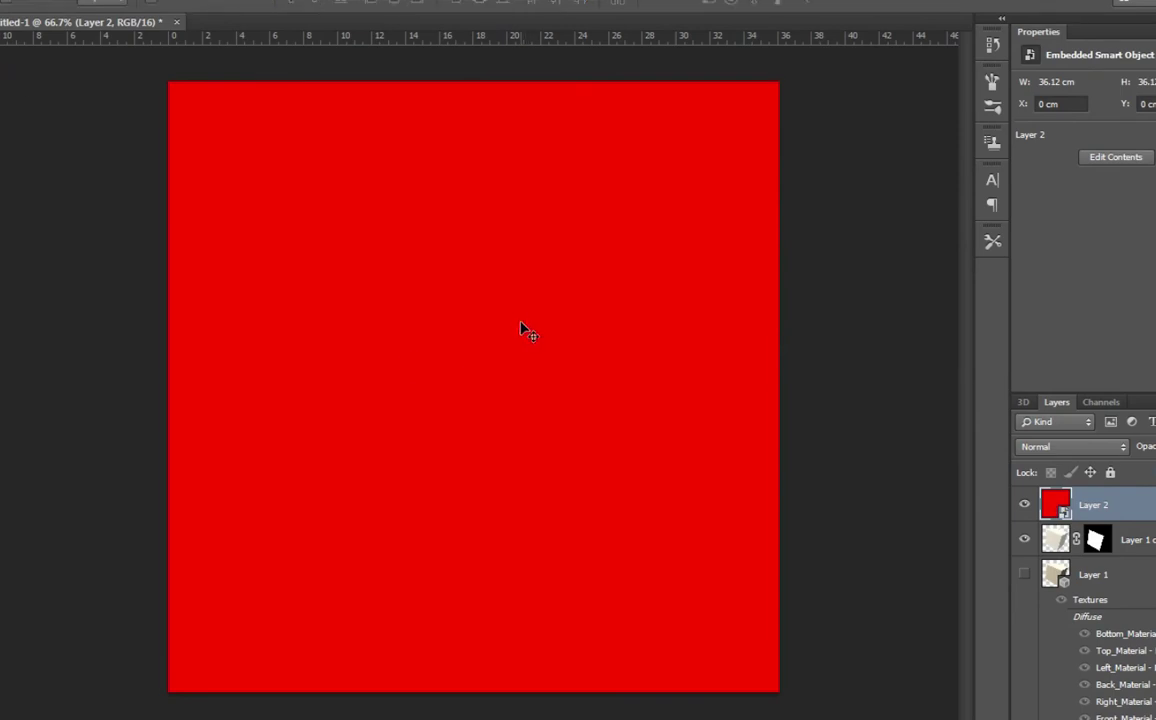
key(ctrl+t)
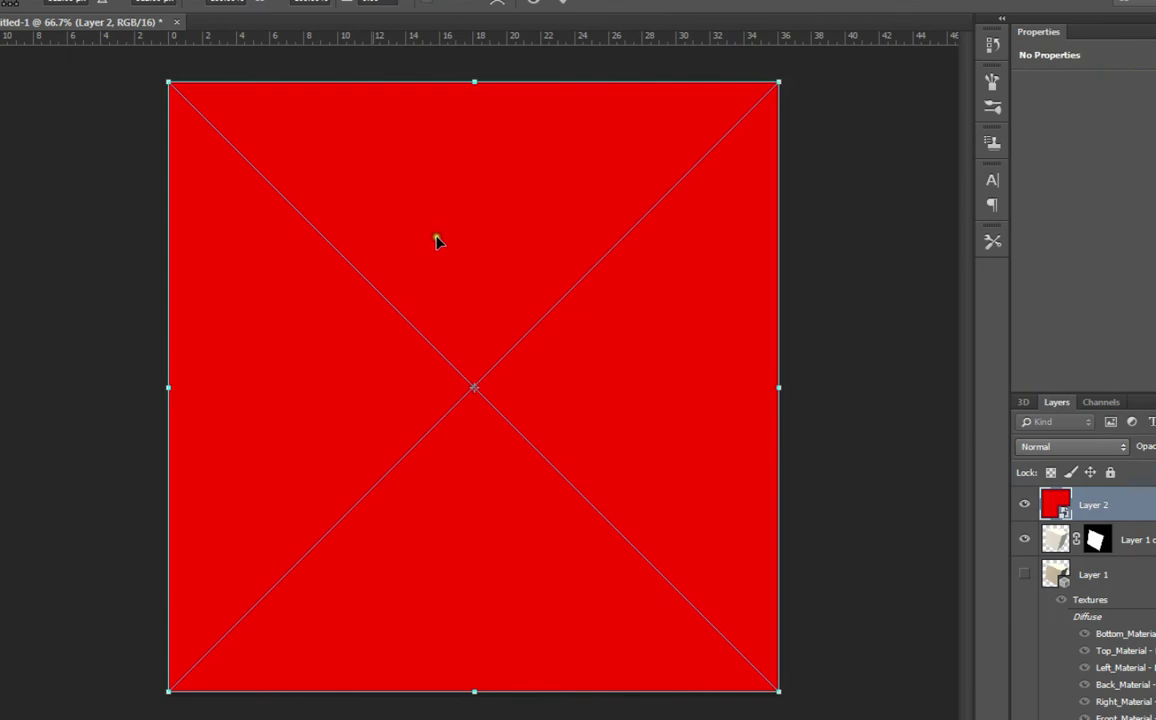
right_click(609, 352)
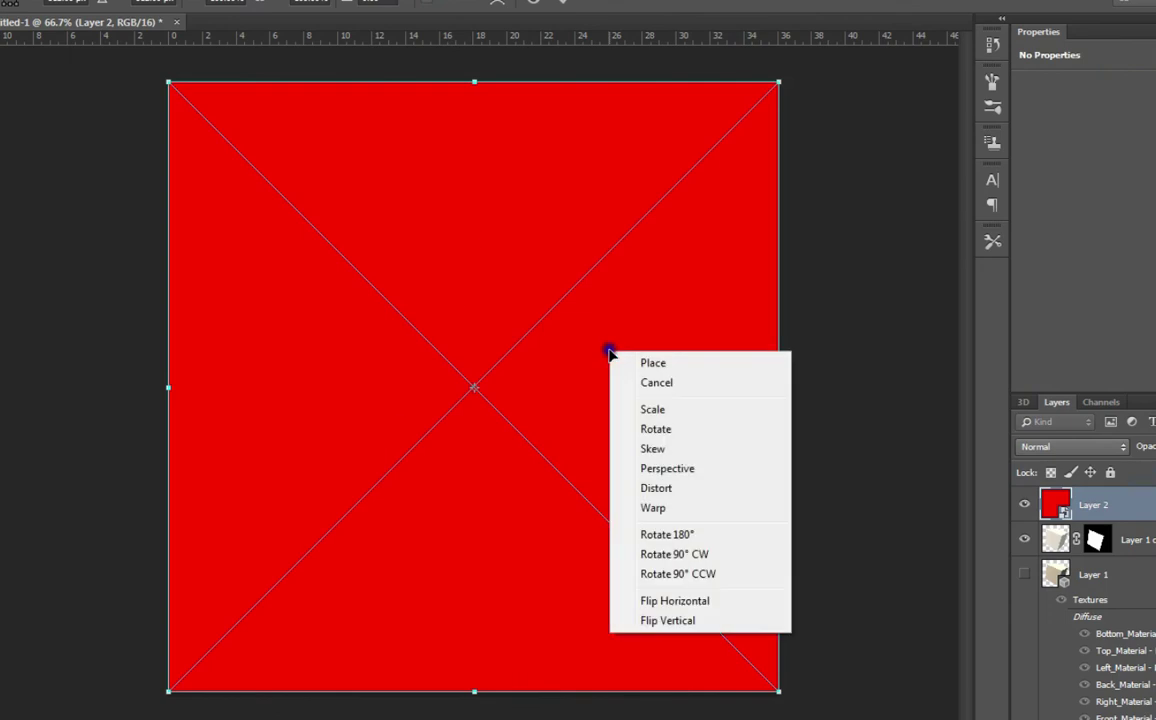
click(700, 475)
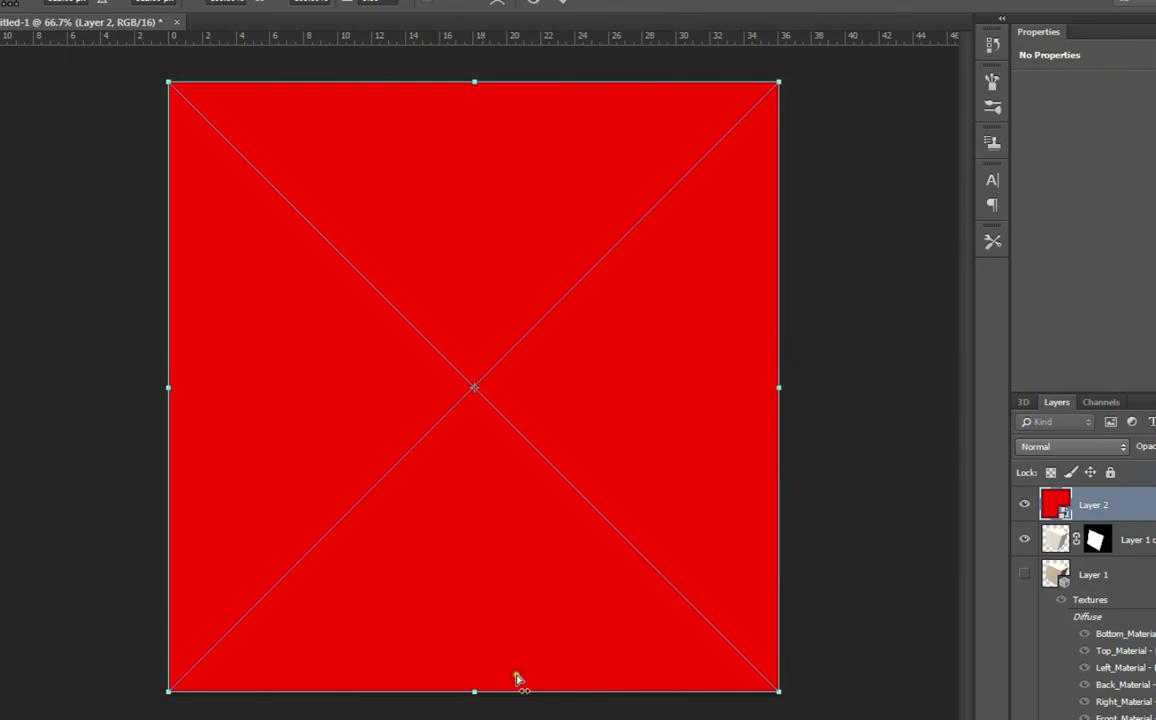
Drag the red layer's corners and edges inward toward the cube's front face
drag(764, 692, 527, 580)
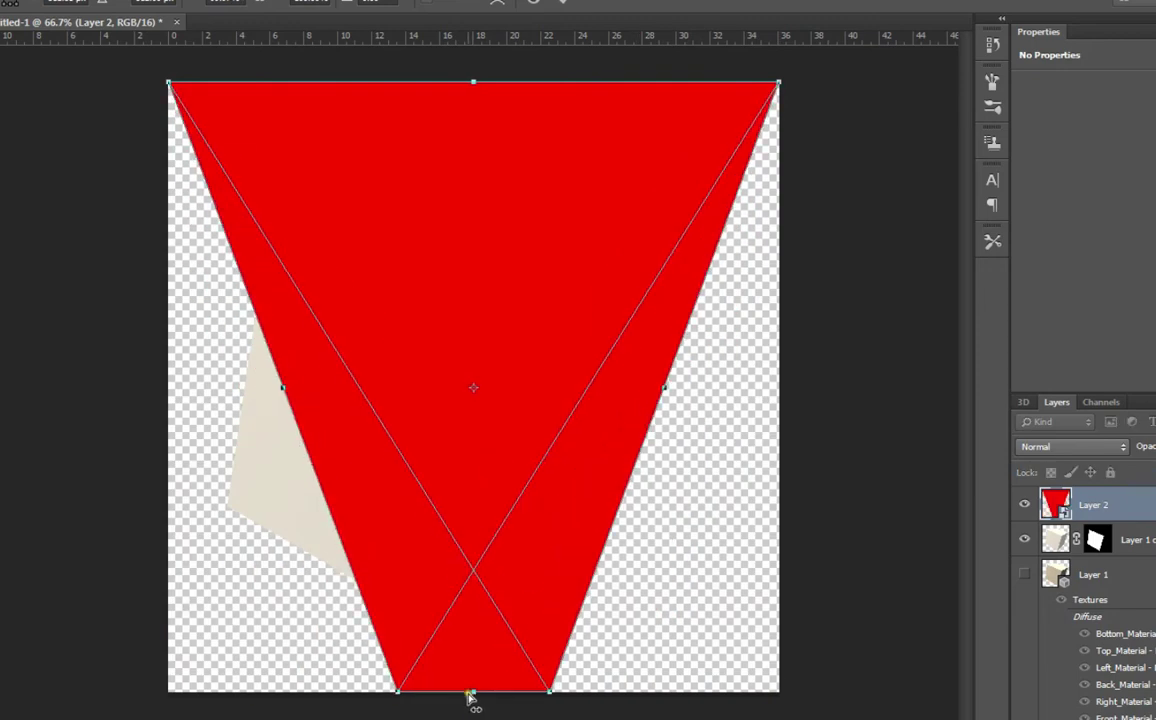
drag(470, 691, 307, 590)
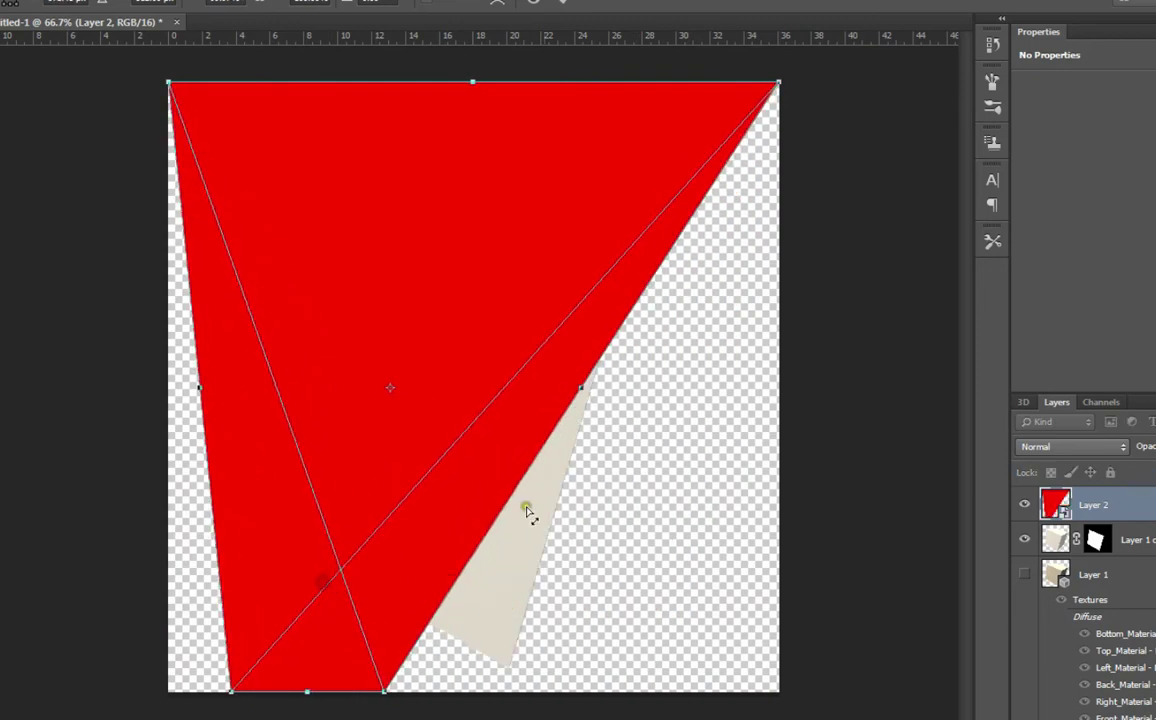
drag(765, 82, 599, 335)
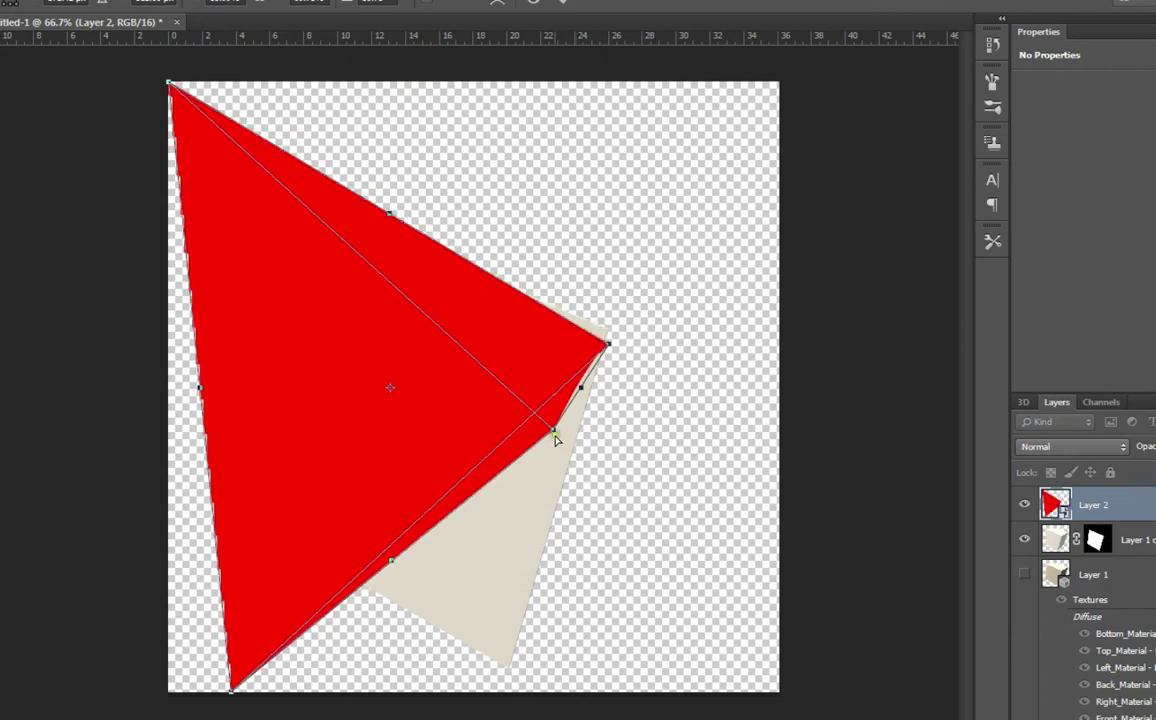
drag(565, 407, 555, 462)
drag(583, 392, 575, 518)
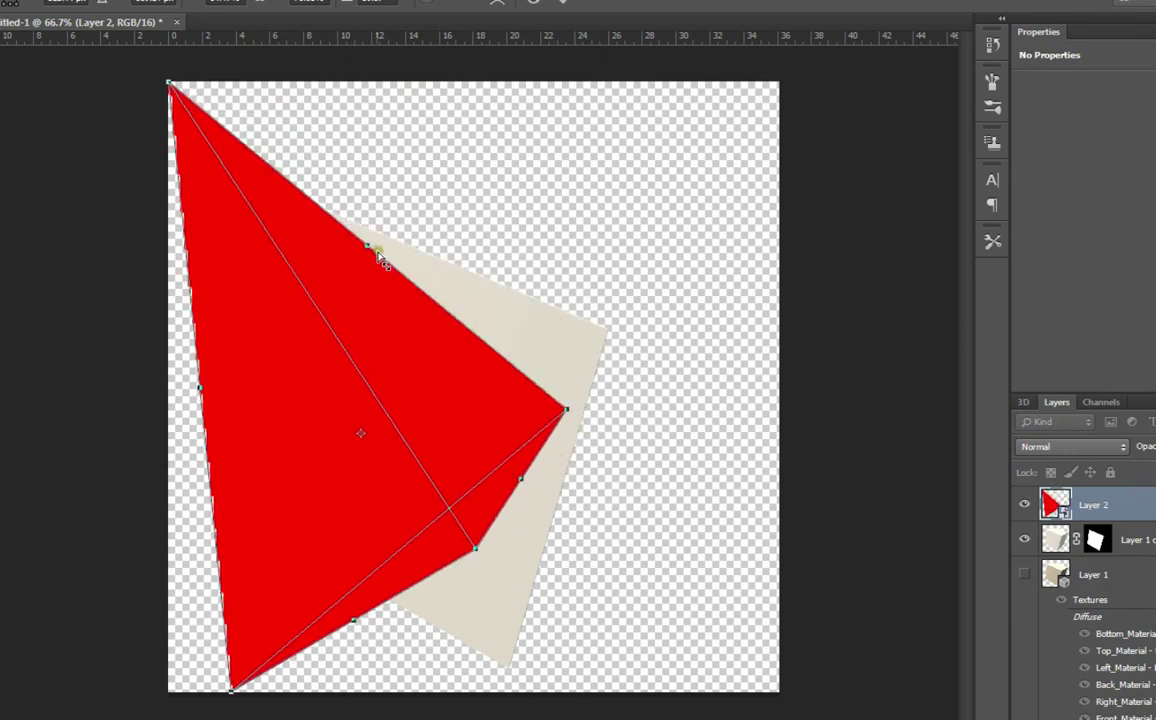
drag(370, 247, 447, 287)
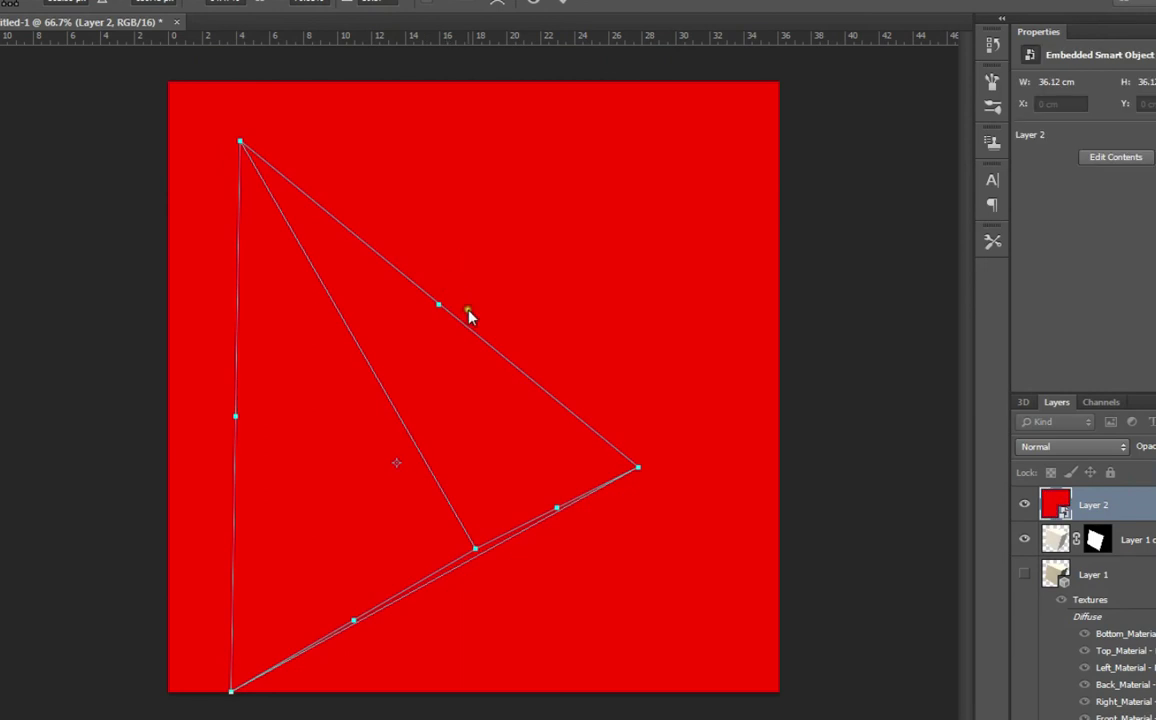
key(ctrl+z)
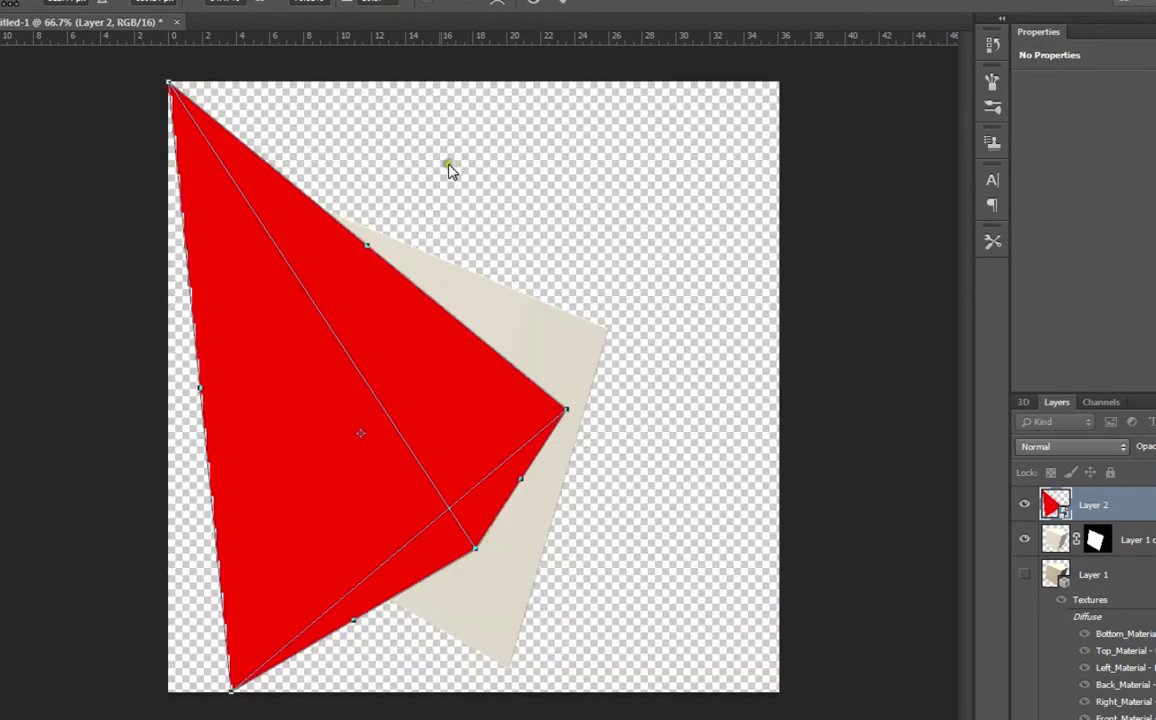
drag(170, 82, 307, 196)
drag(428, 297, 466, 300)
drag(366, 248, 483, 338)
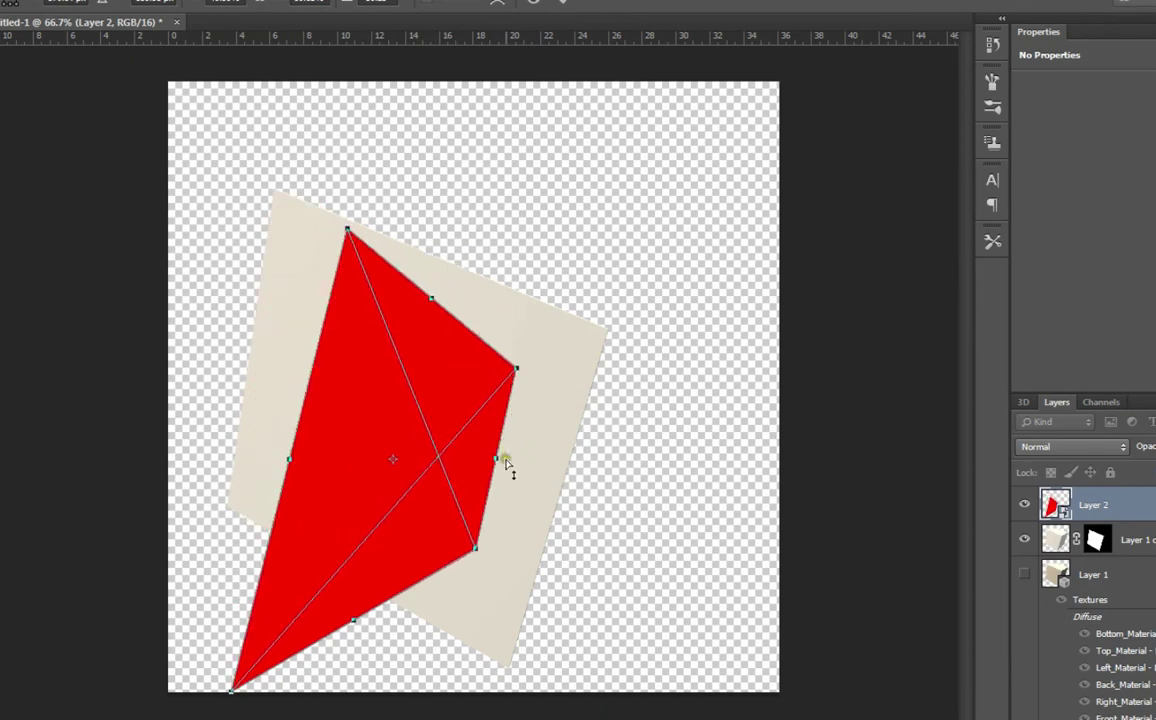
click(518, 465)
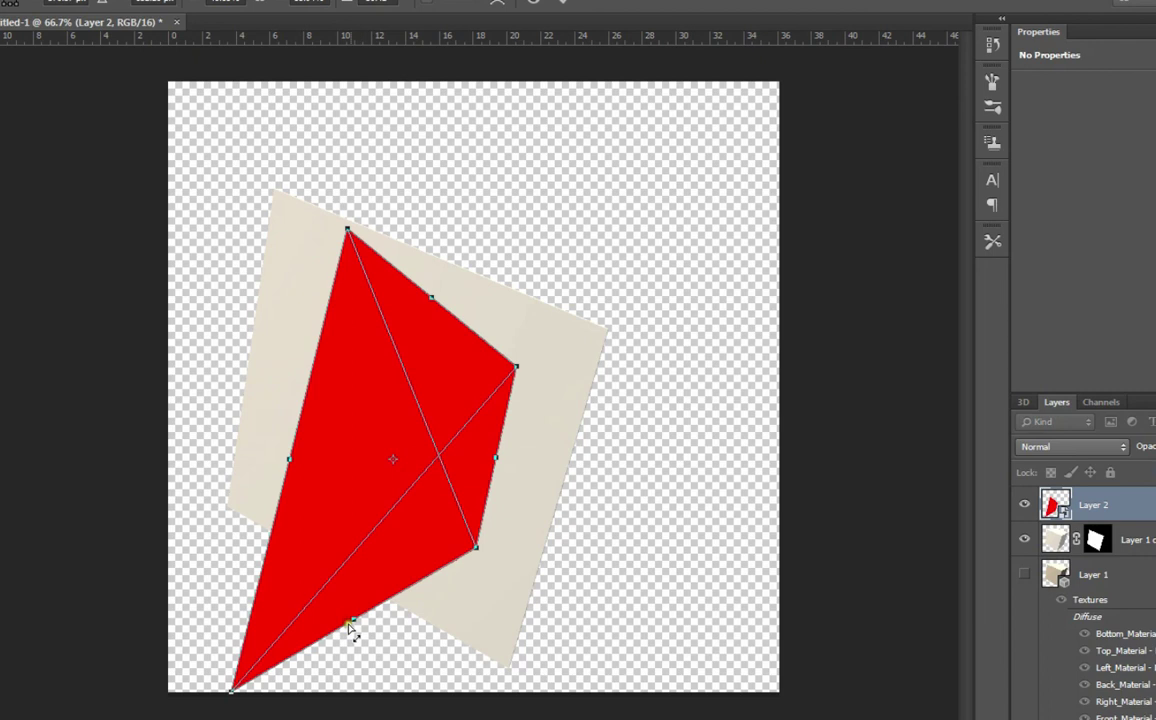
Pull the red layer's bottom and left corners onto the front face's corners
drag(354, 620, 385, 601)
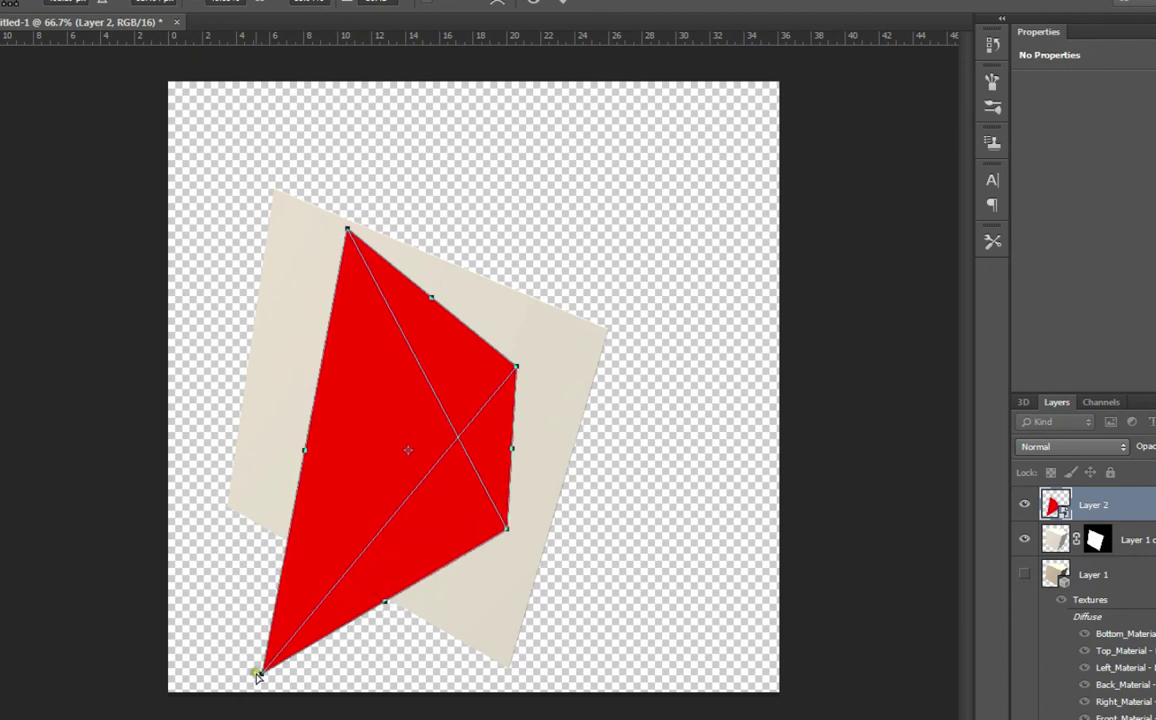
drag(261, 673, 269, 548)
drag(508, 529, 501, 629)
drag(304, 449, 317, 380)
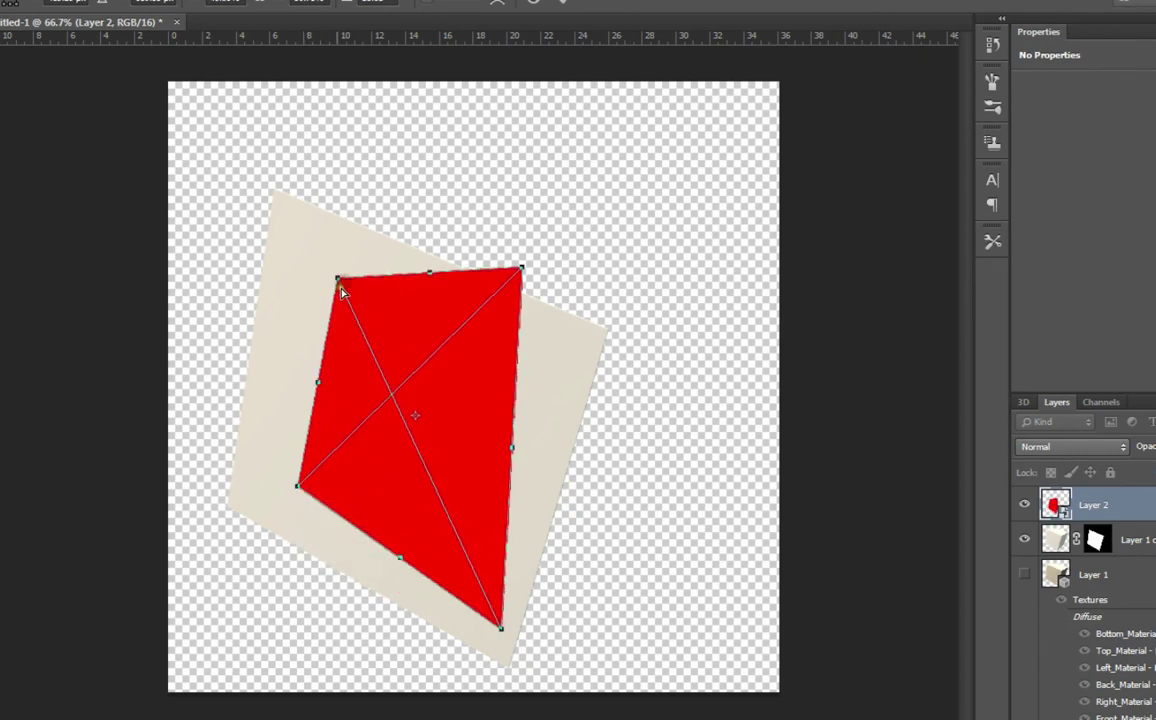
drag(337, 283, 346, 230)
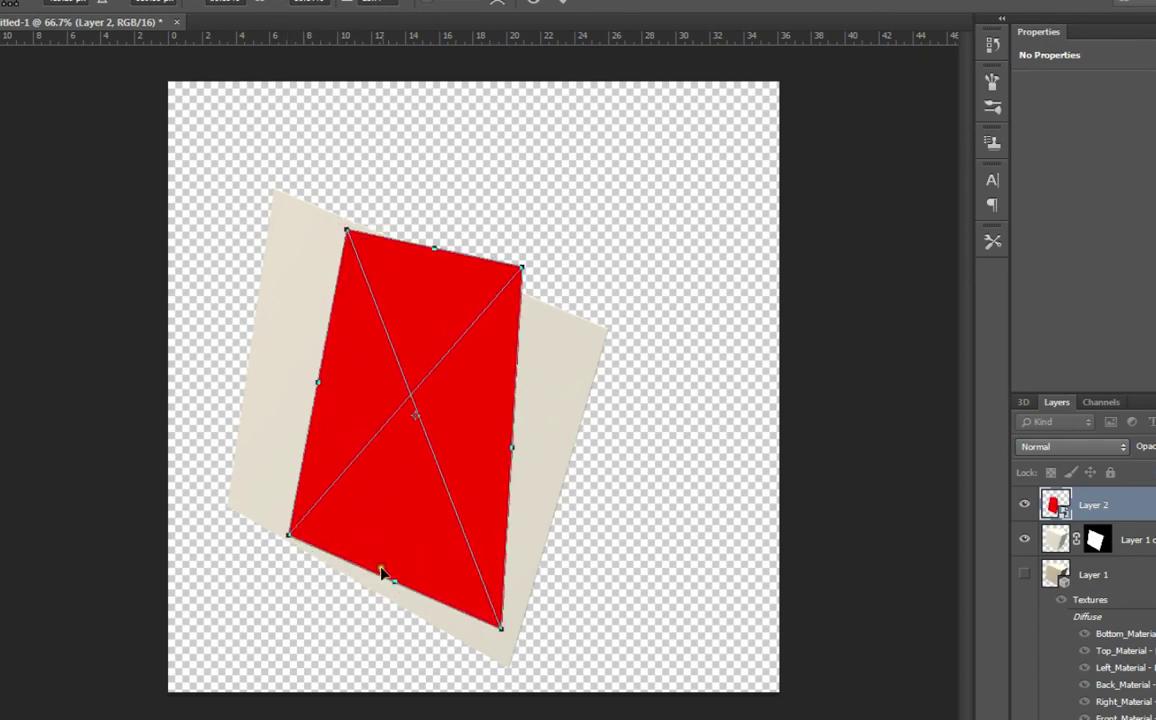
drag(393, 587, 345, 572)
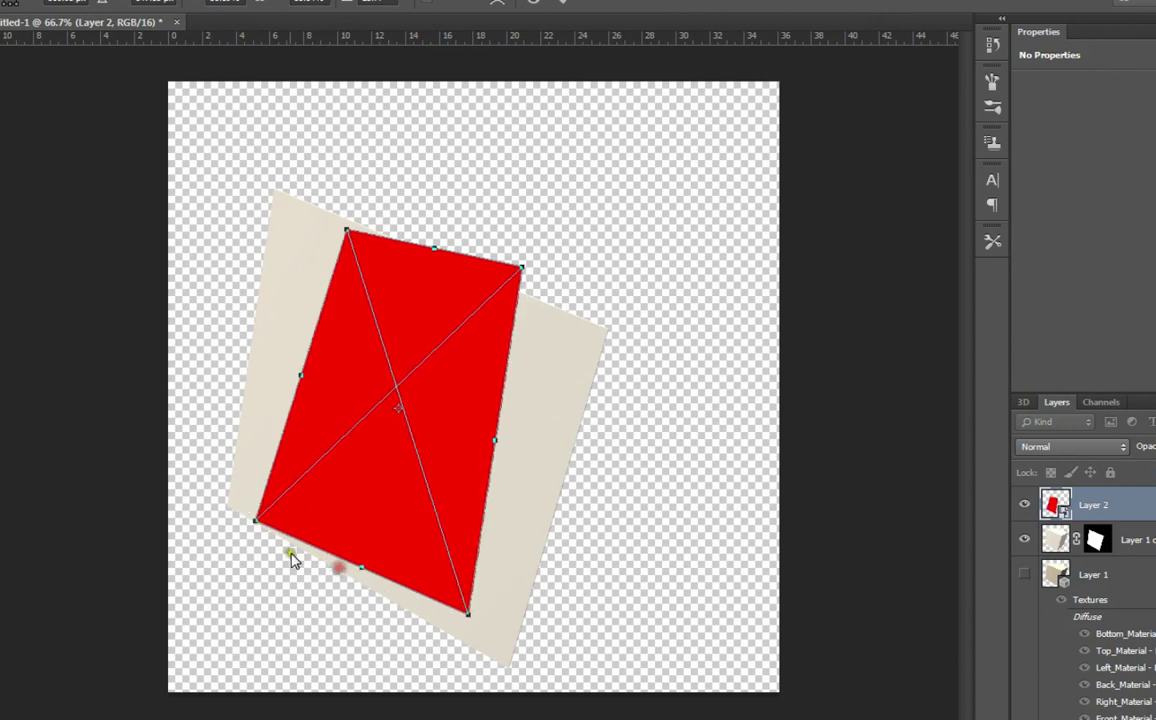
drag(256, 520, 219, 503)
drag(468, 613, 501, 632)
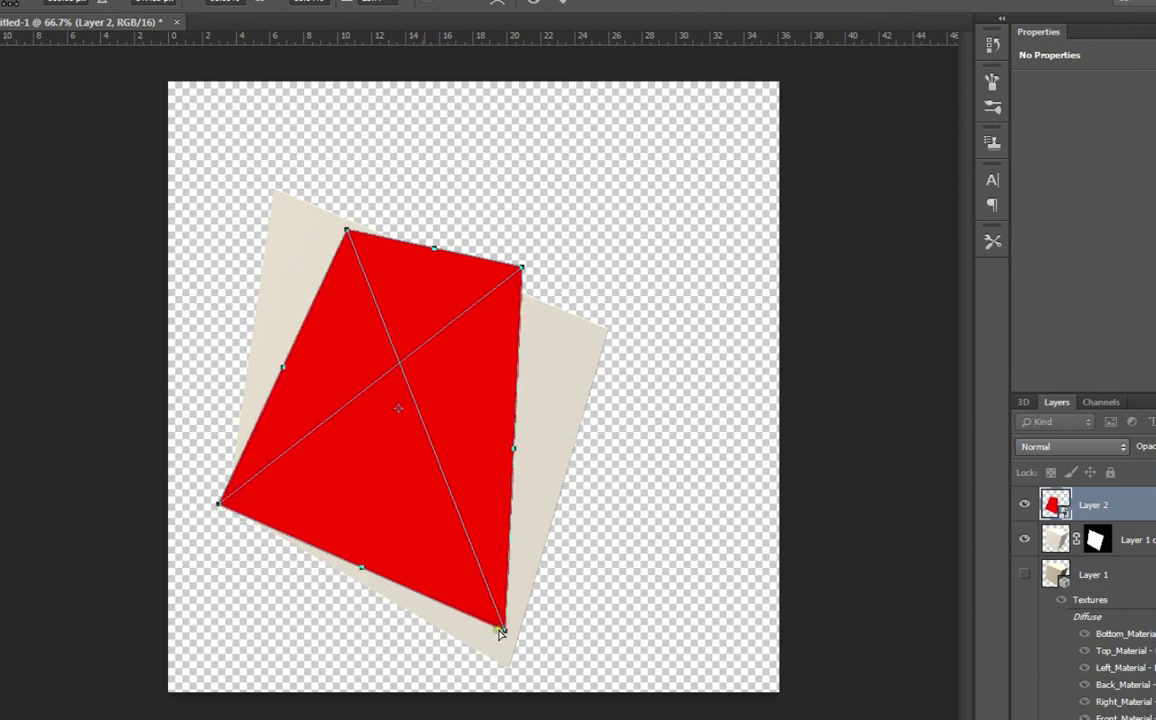
Fine-tune the right edge and corners so the red covers the beige face exactly
drag(515, 452, 521, 494)
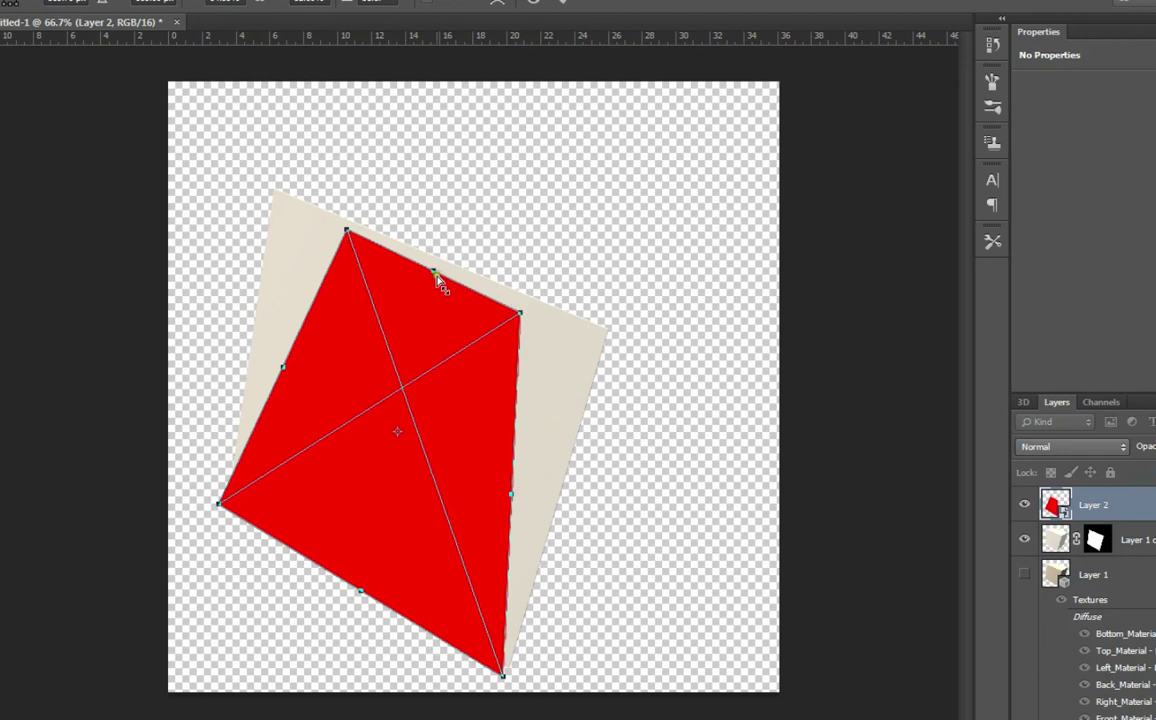
drag(519, 313, 601, 336)
mouse_move(433, 272)
mouse_down()
mouse_move(405, 262)
mouse_move(482, 265)
mouse_move(431, 268)
mouse_up()
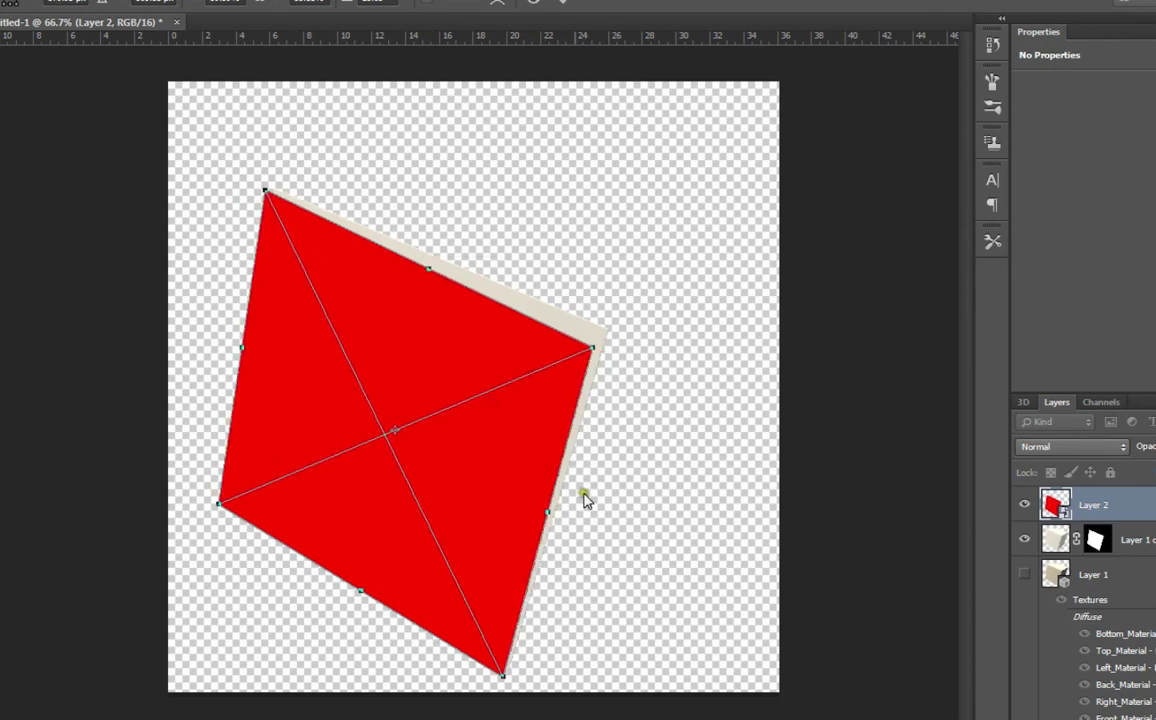
mouse_move(556, 516)
mouse_down()
mouse_move(556, 496)
mouse_move(554, 507)
mouse_up()
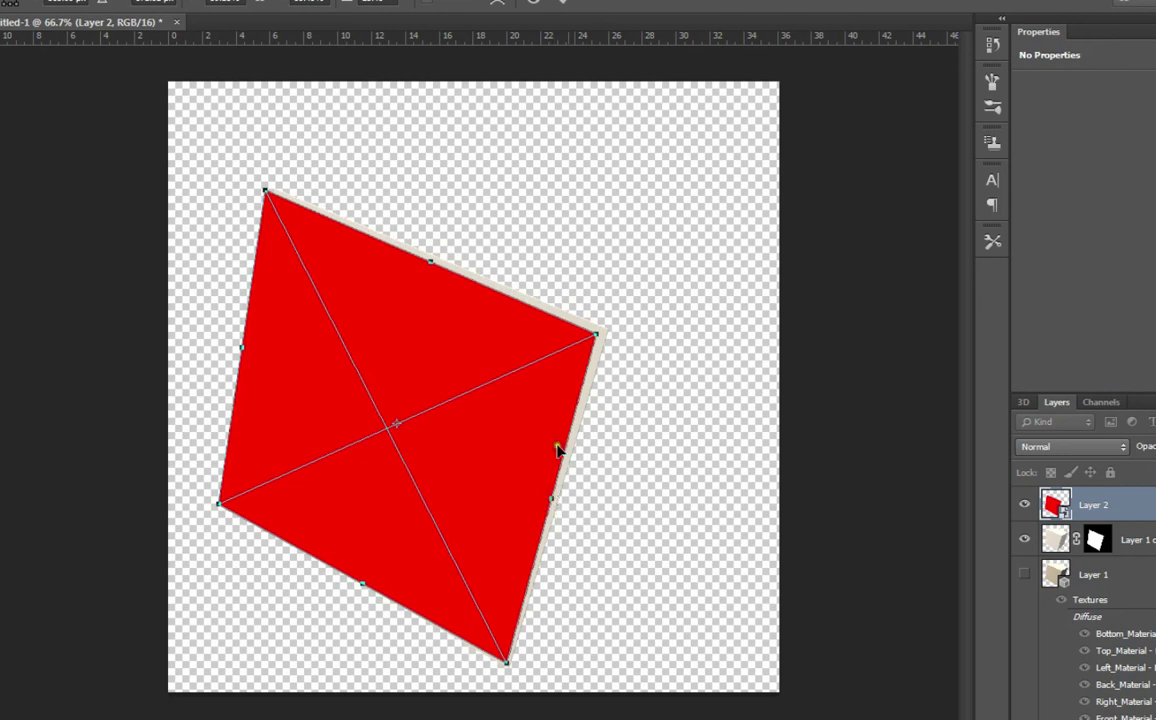
drag(600, 338, 600, 322)
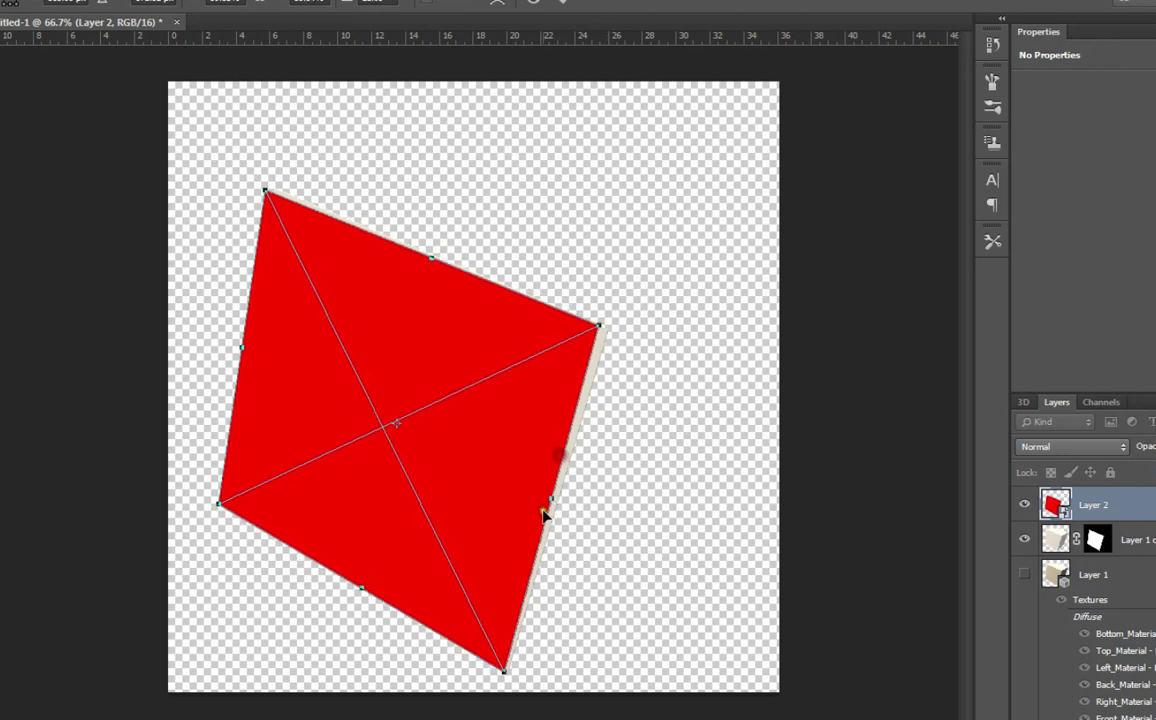
drag(551, 498, 552, 498)
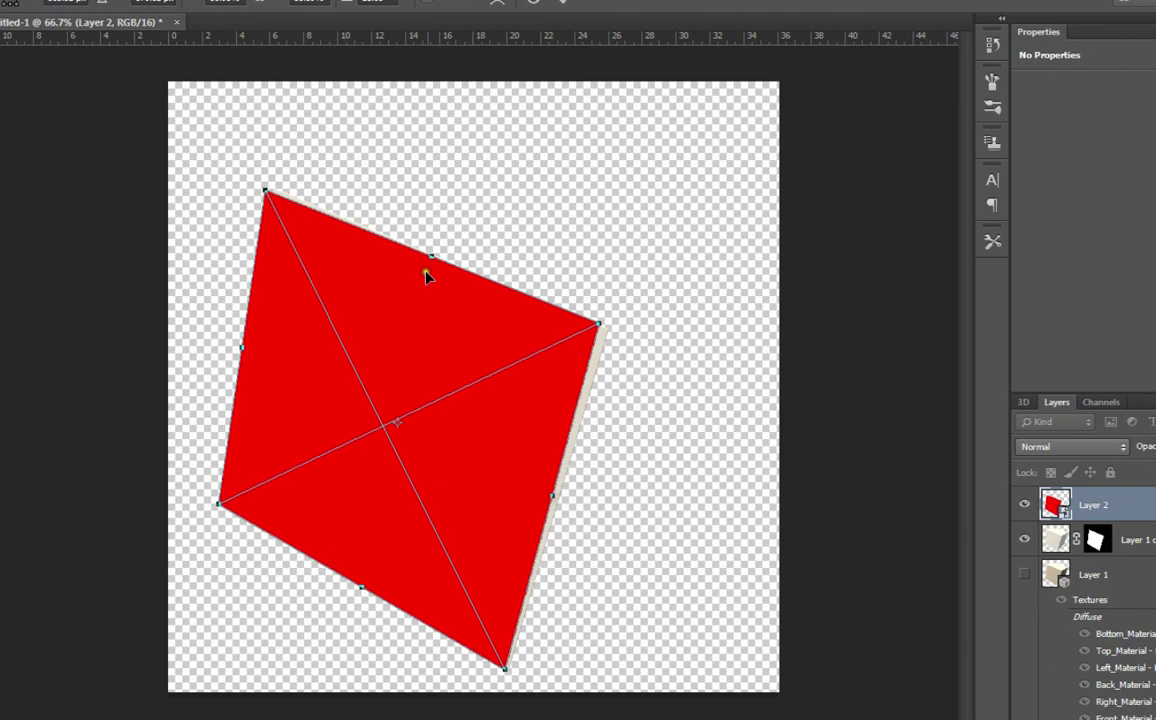
drag(433, 257, 443, 261)
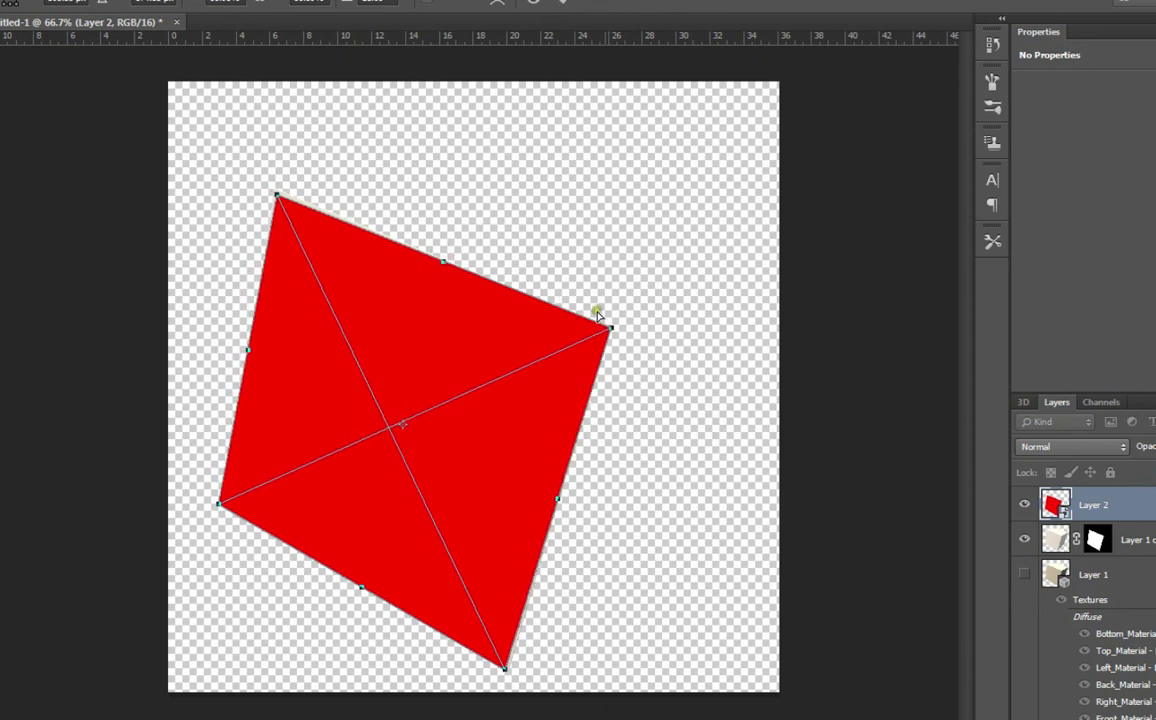
drag(614, 332, 623, 335)
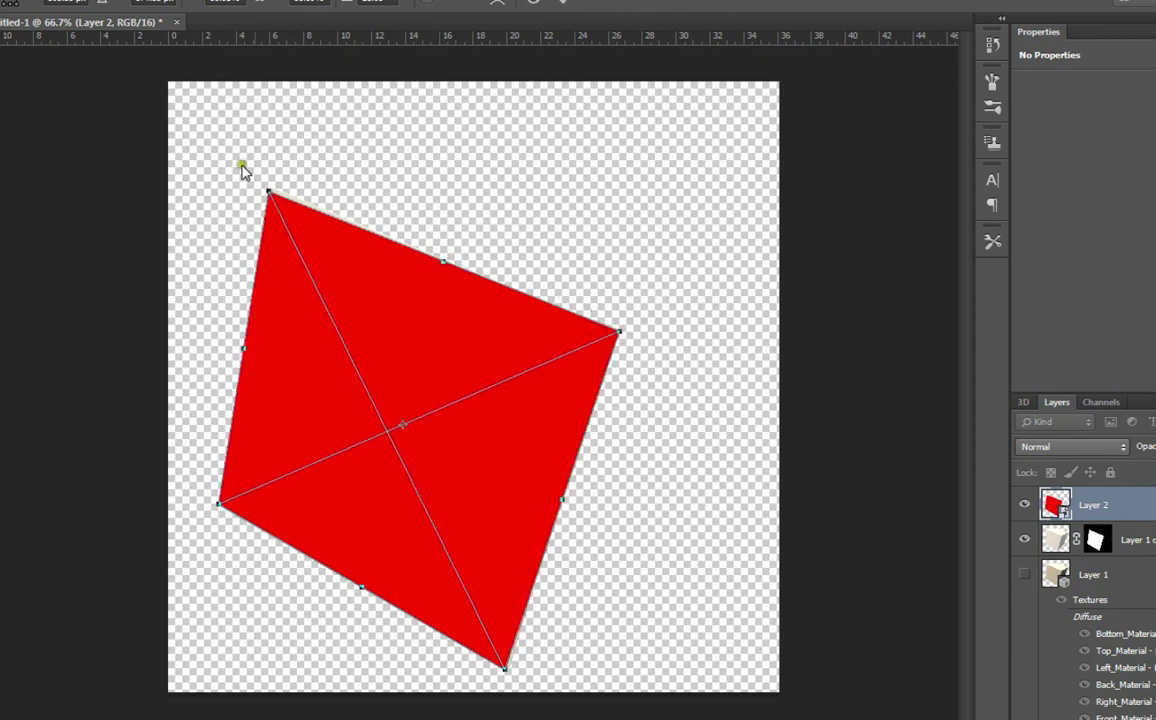
drag(270, 191, 270, 185)
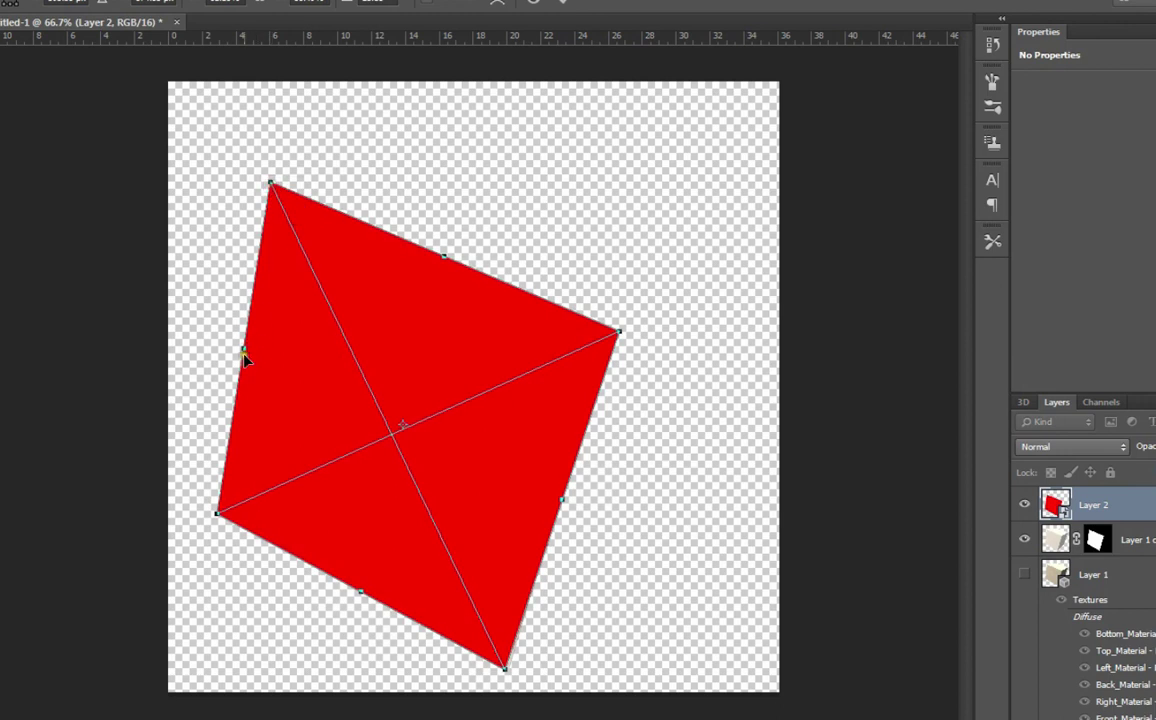
mouse_move(362, 595)
mouse_down()
mouse_move(380, 610)
mouse_move(364, 597)
mouse_up()
drag(509, 675, 507, 676)
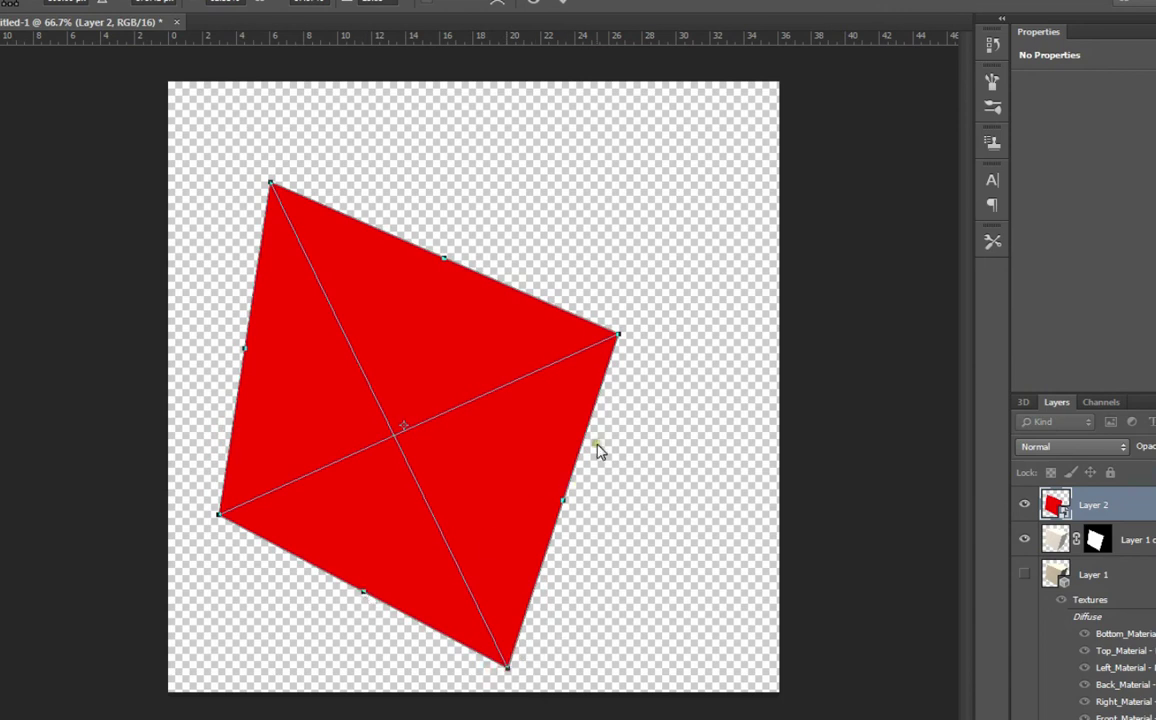
Commit the perspective fit, move the front-face mask onto Layer 2, and link it
click(566, 4)
click(1095, 540)
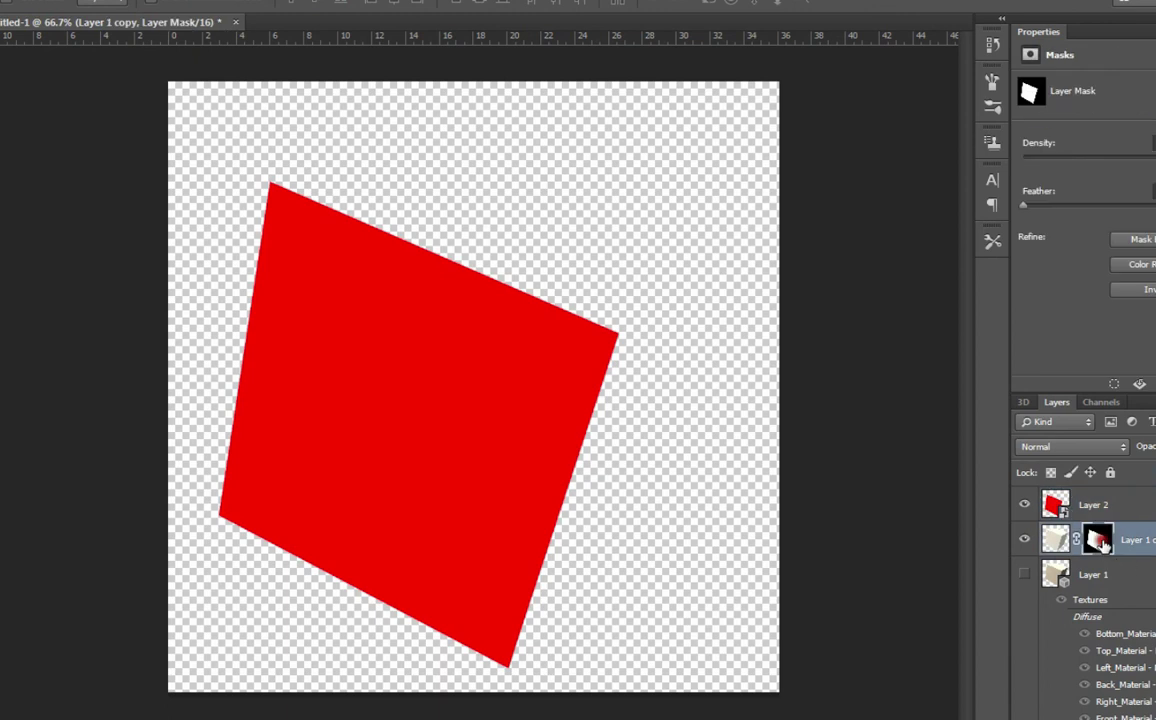
drag(1095, 540, 1092, 504)
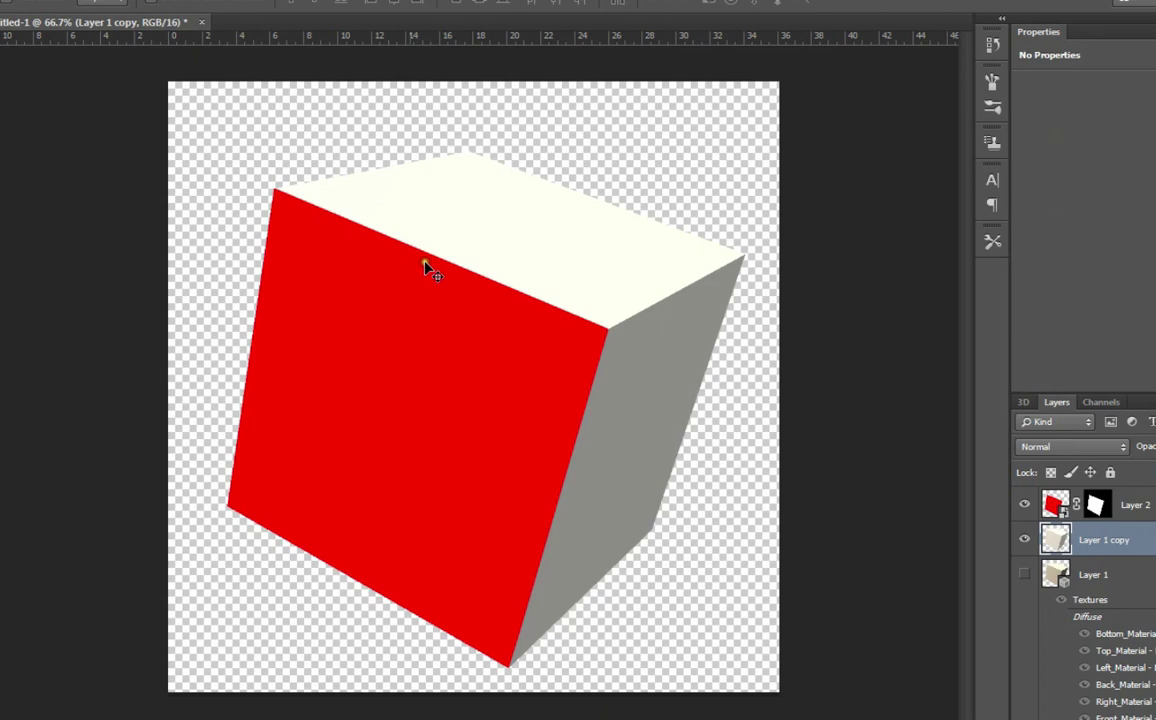
click(1070, 508)
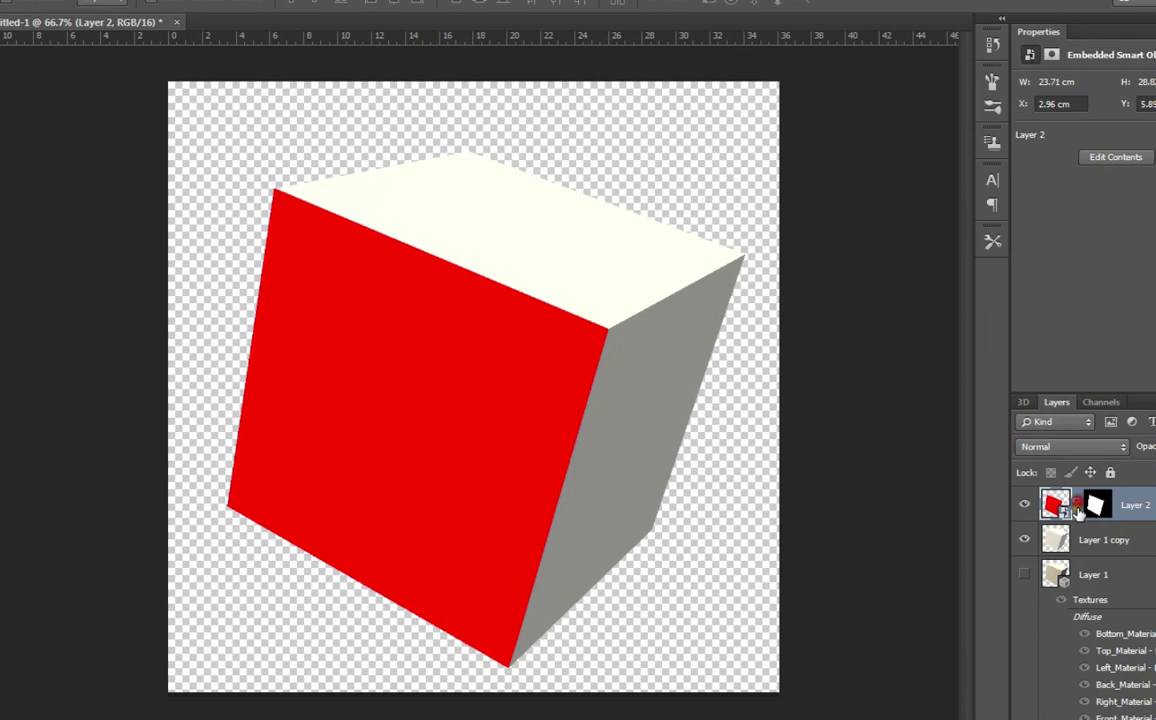
click(1077, 504)
click(418, 384)
click(1112, 506)
click(1057, 505)
Open Layer 2's smart object contents and type the heading 'THE RED SIDE'
double_click(1058, 505)
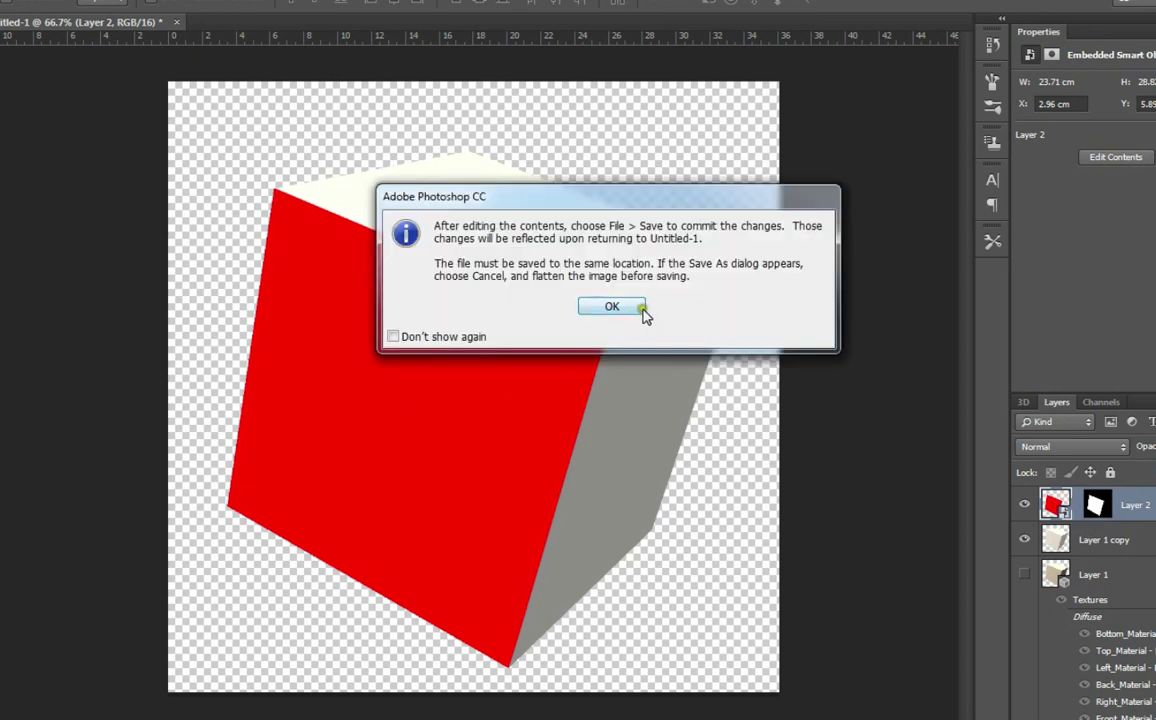
click(618, 305)
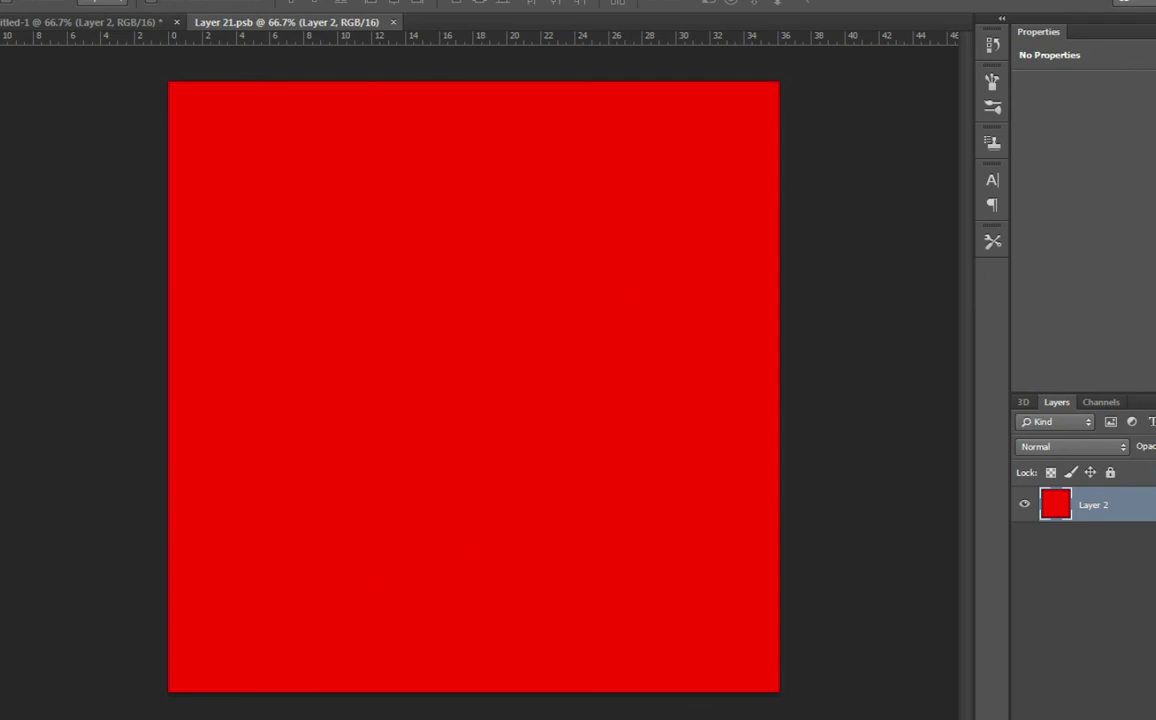
key(t)
click(279, 218)
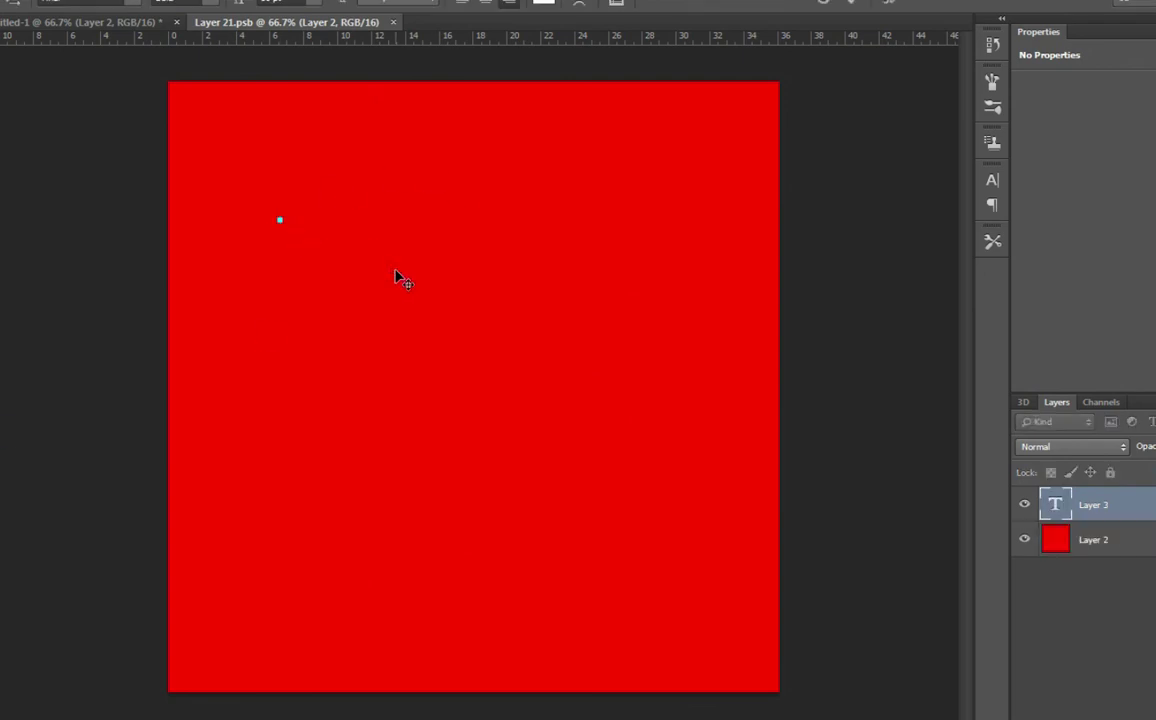
text(THE RED SIADE)
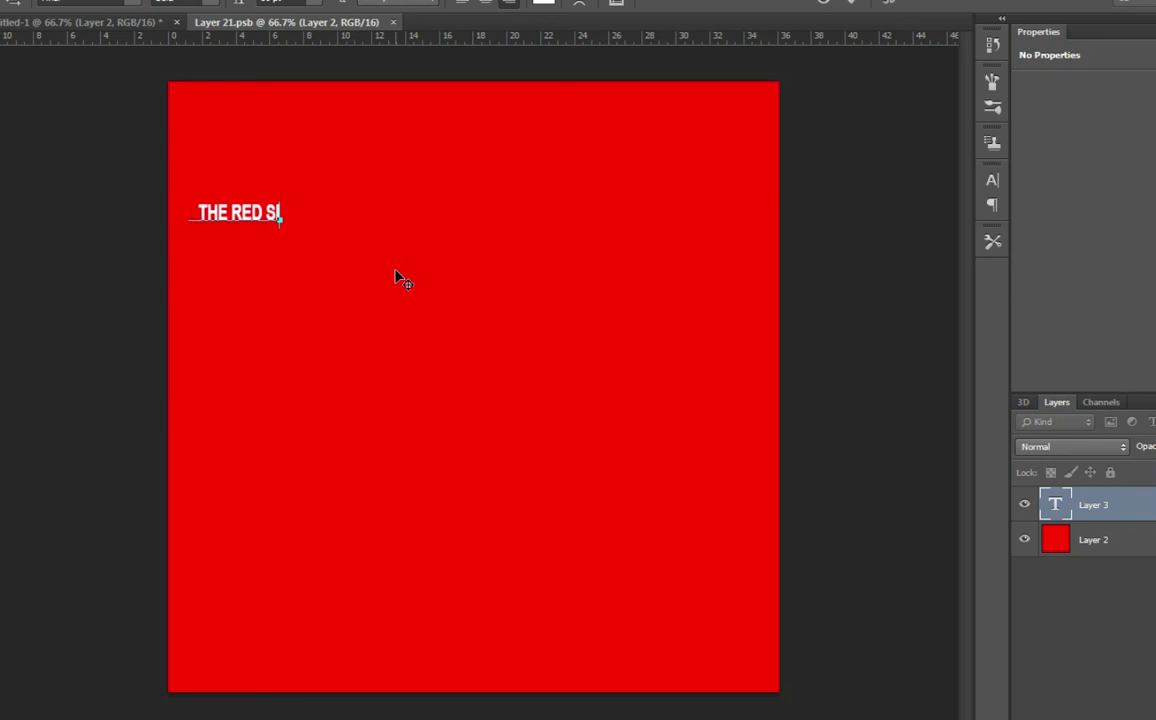
key(BackSpace)
key(BackSpace)
key(BackSpace)
key(BackSpace)
text(IDE,)
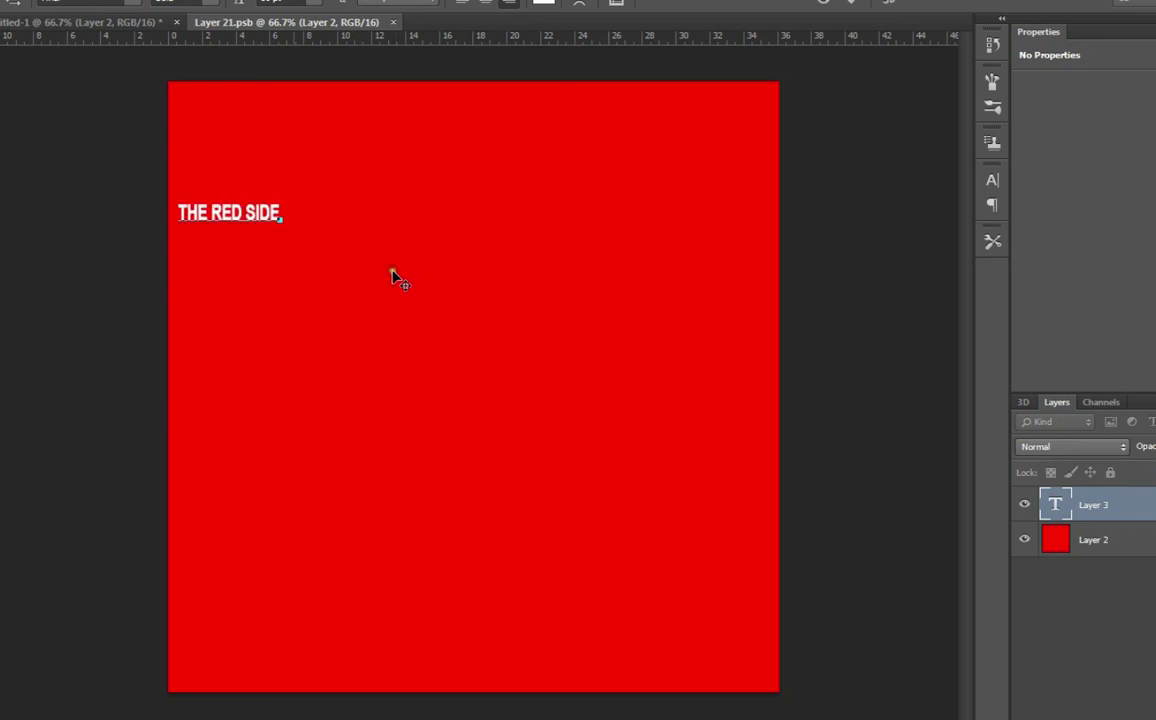
key(ctrl+Return)
Scale the heading much larger and position it across the red square's top
key(v)
drag(302, 253, 387, 200)
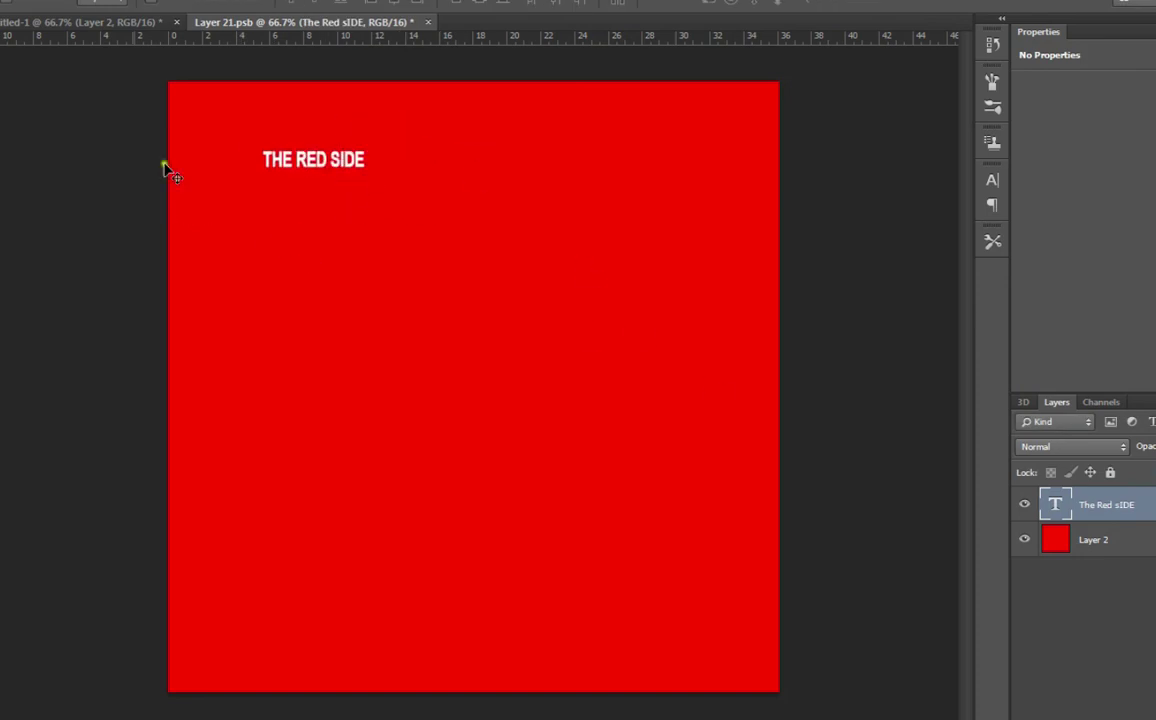
key(ctrl+t)
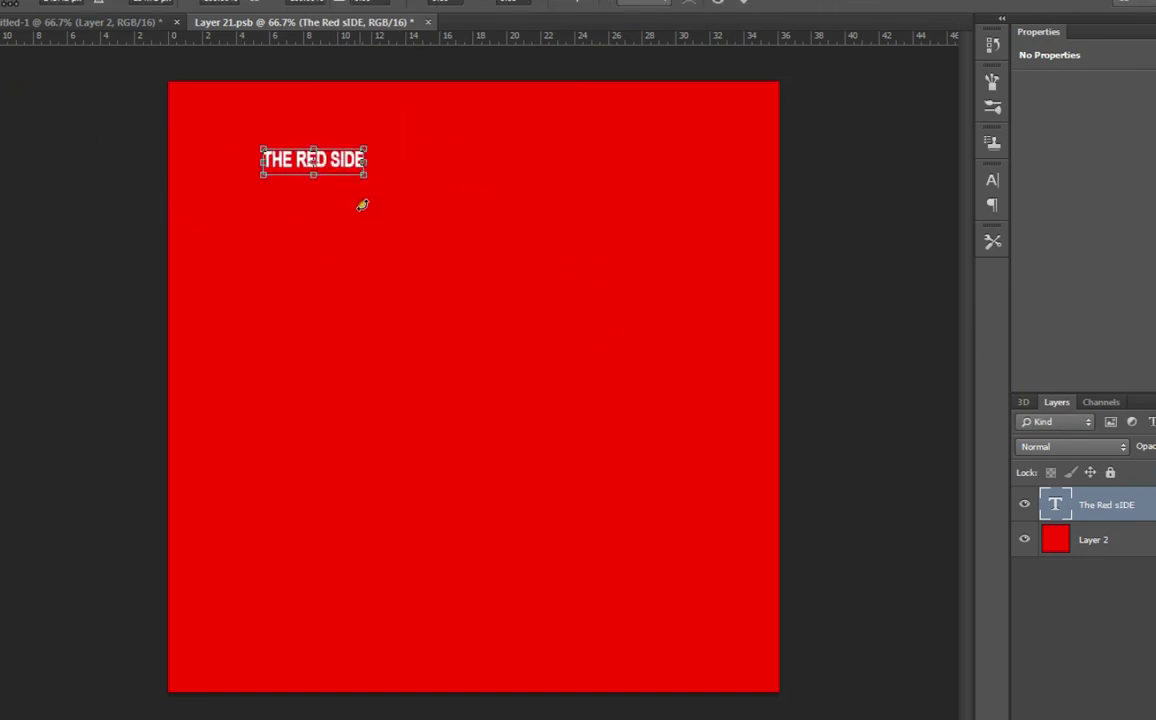
drag(365, 180, 714, 386)
mouse_move(410, 200)
mouse_down()
mouse_move(398, 202)
mouse_move(403, 186)
mouse_up()
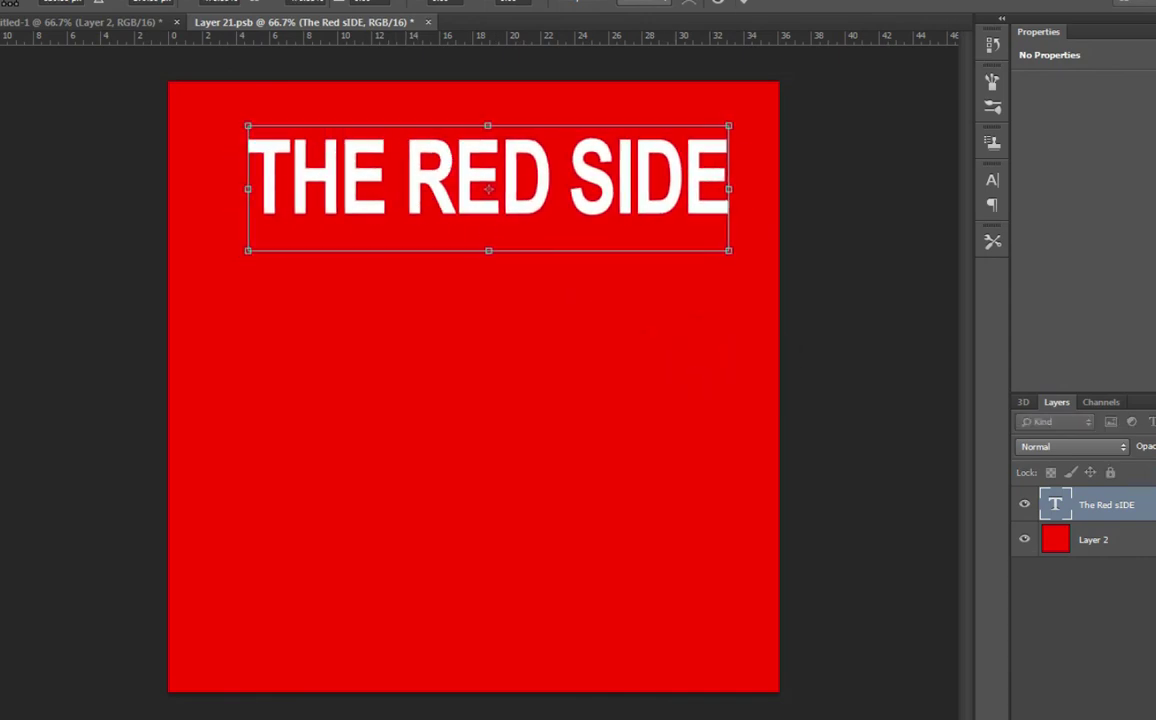
click(745, 2)
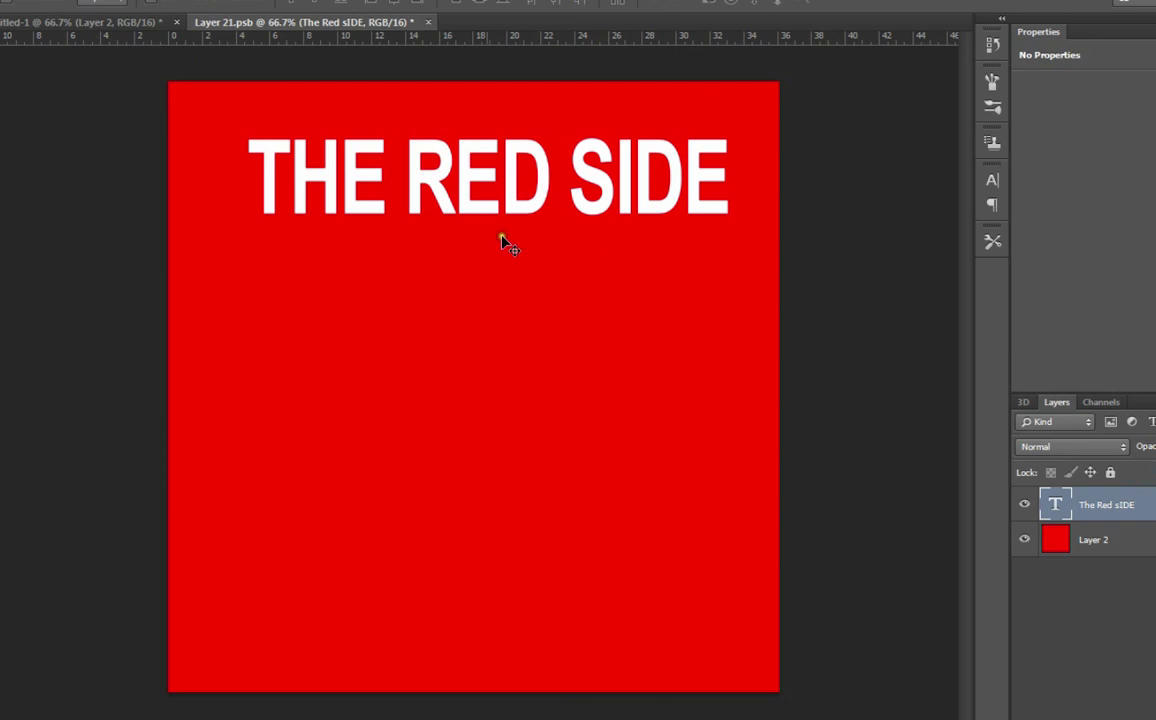
drag(425, 180, 414, 213)
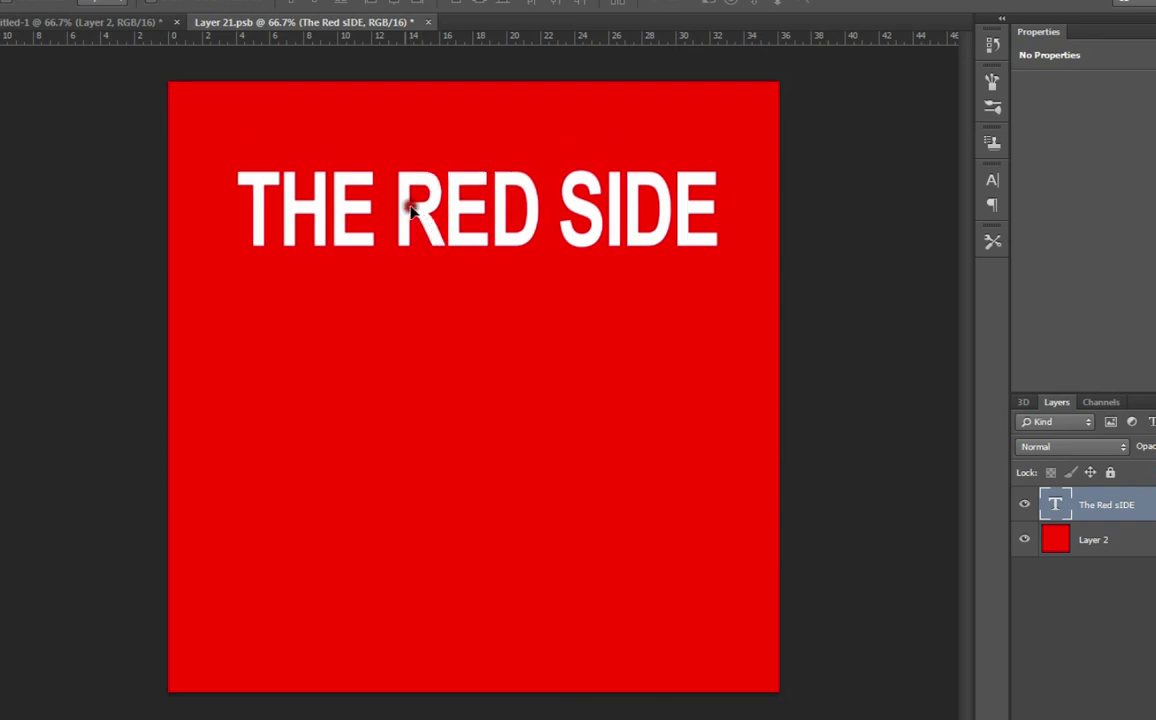
Close Layer 21.psb and save the changes, returning to Untitled-1
click(429, 23)
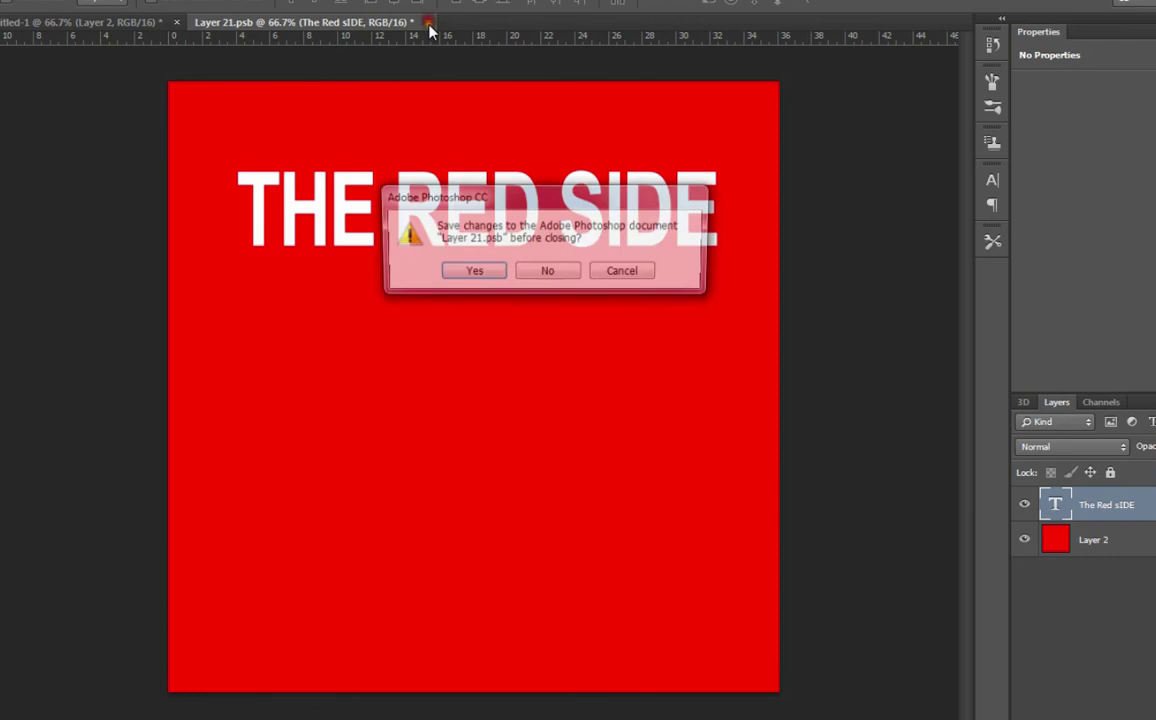
click(472, 271)
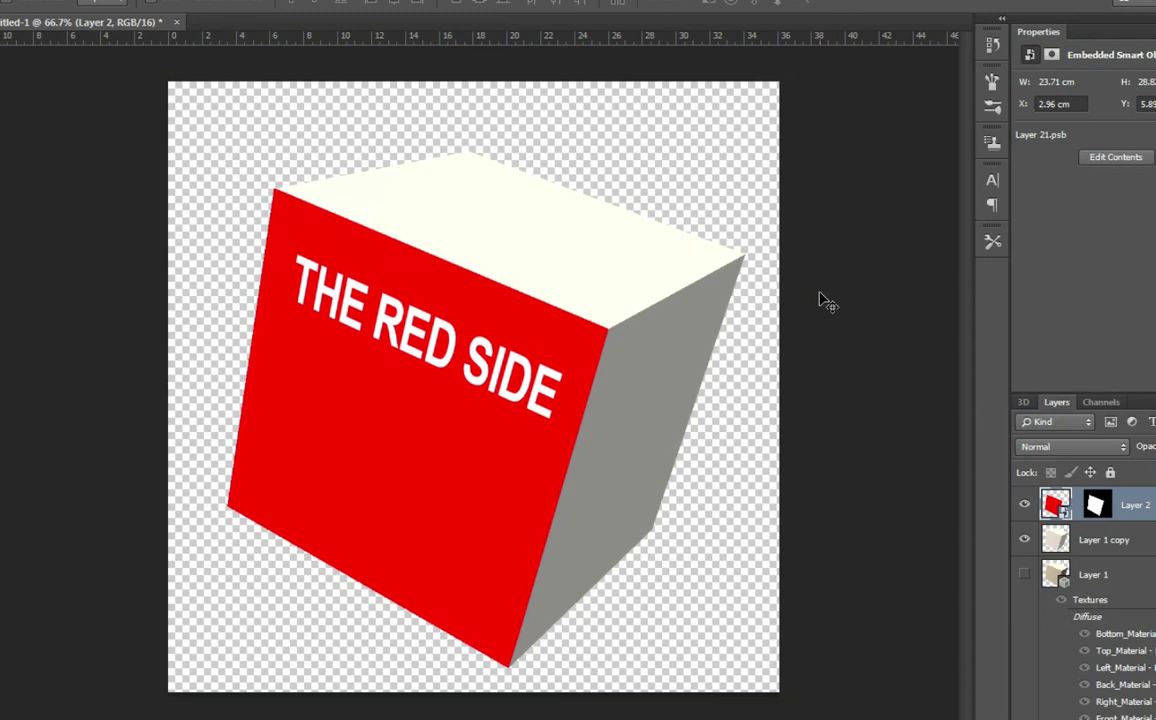
Reopen the smart object and choose the 256 px sparkle brush preset
double_click(1055, 504)
click(609, 305)
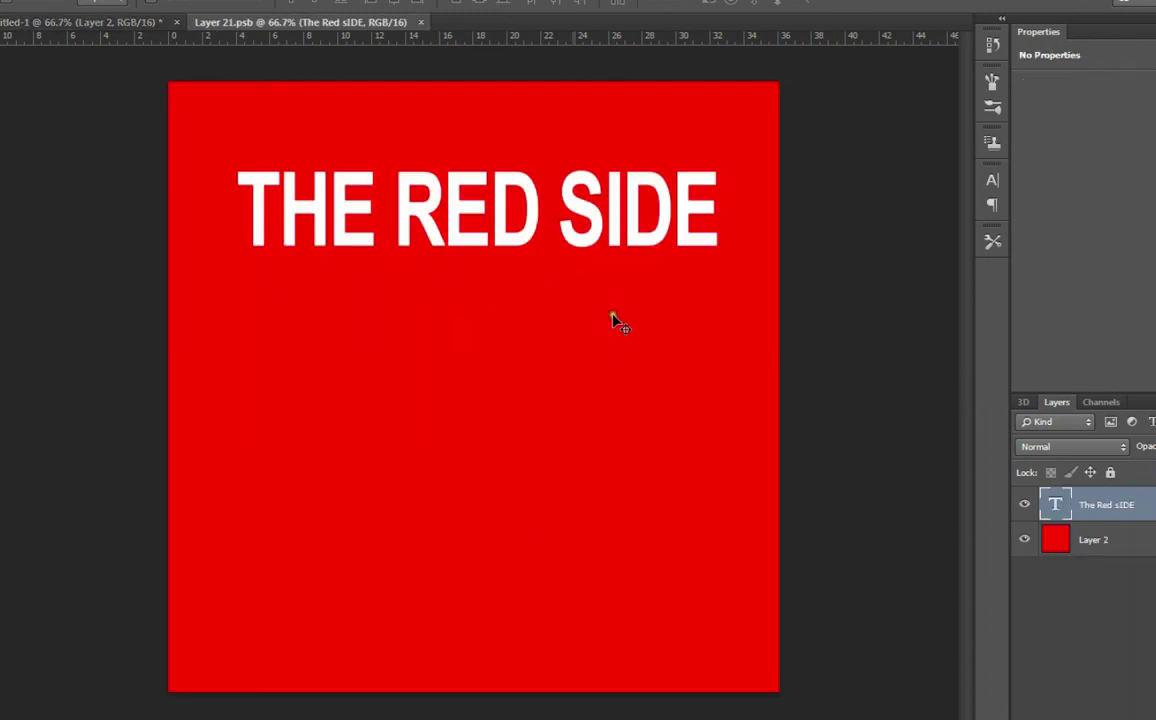
click(0, 211)
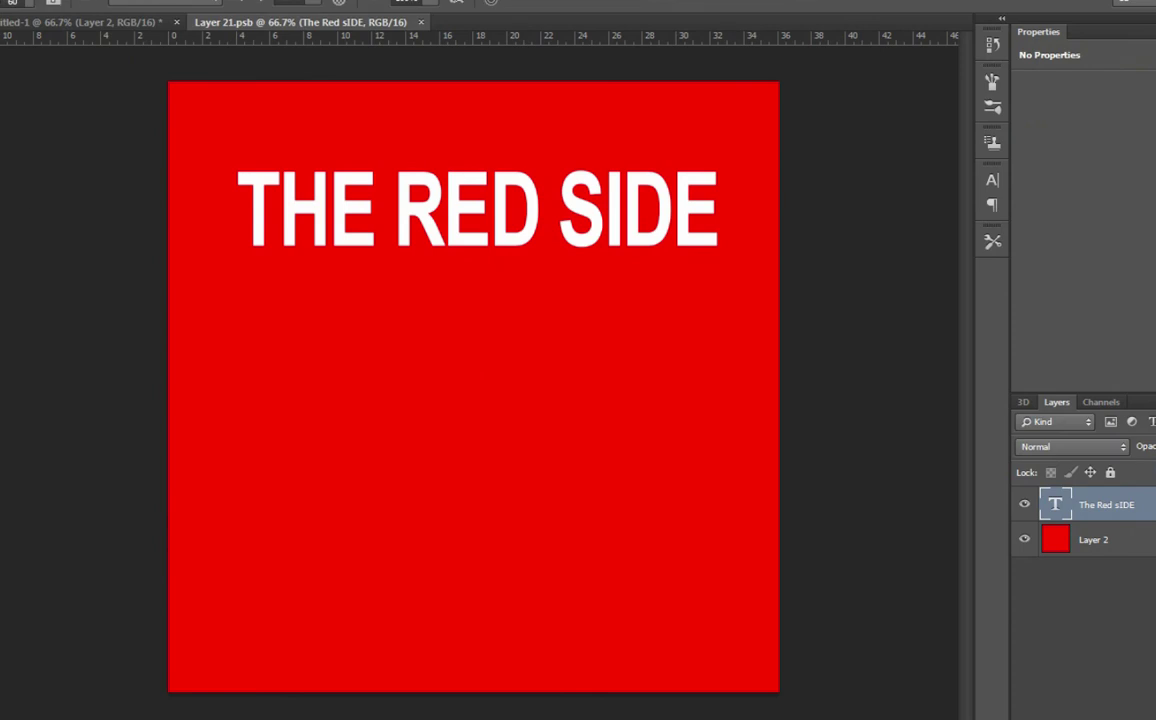
click(50, 5)
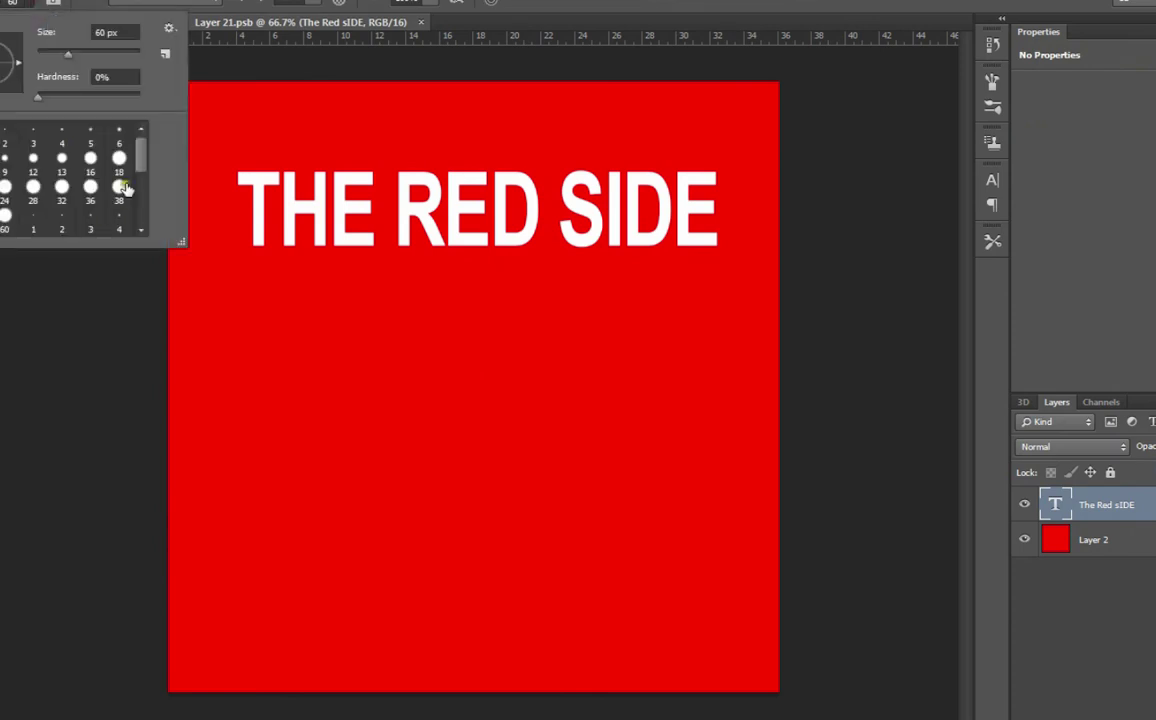
drag(141, 150, 141, 228)
click(119, 220)
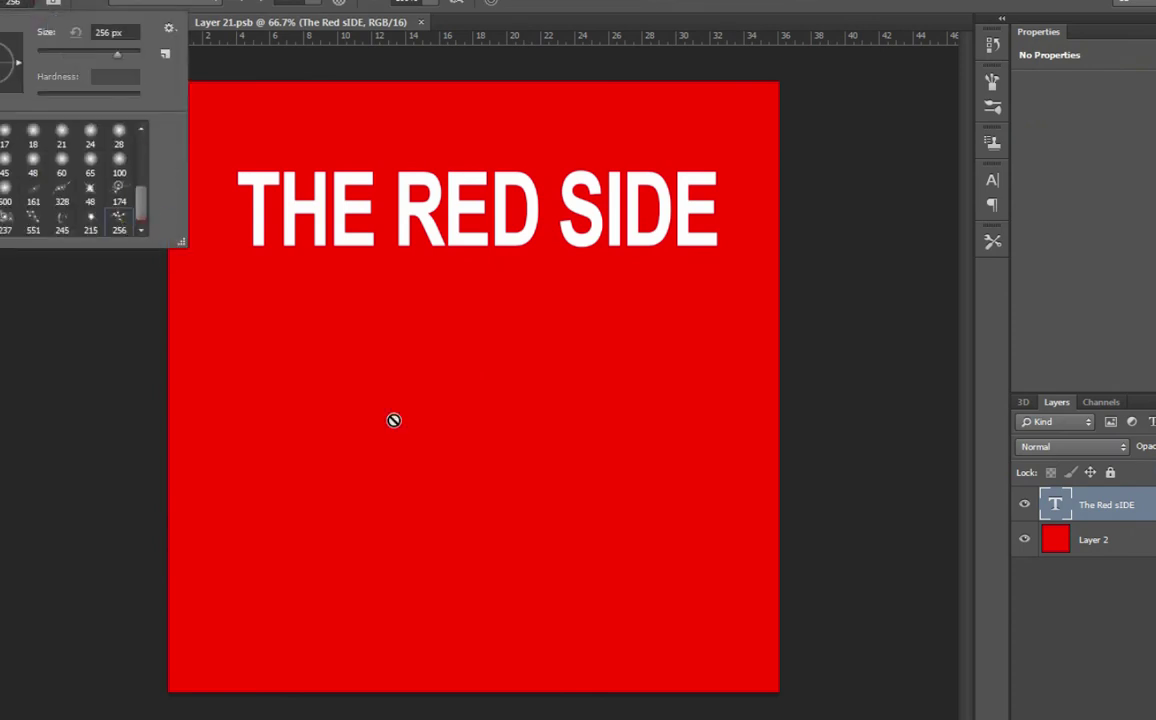
click(1058, 581)
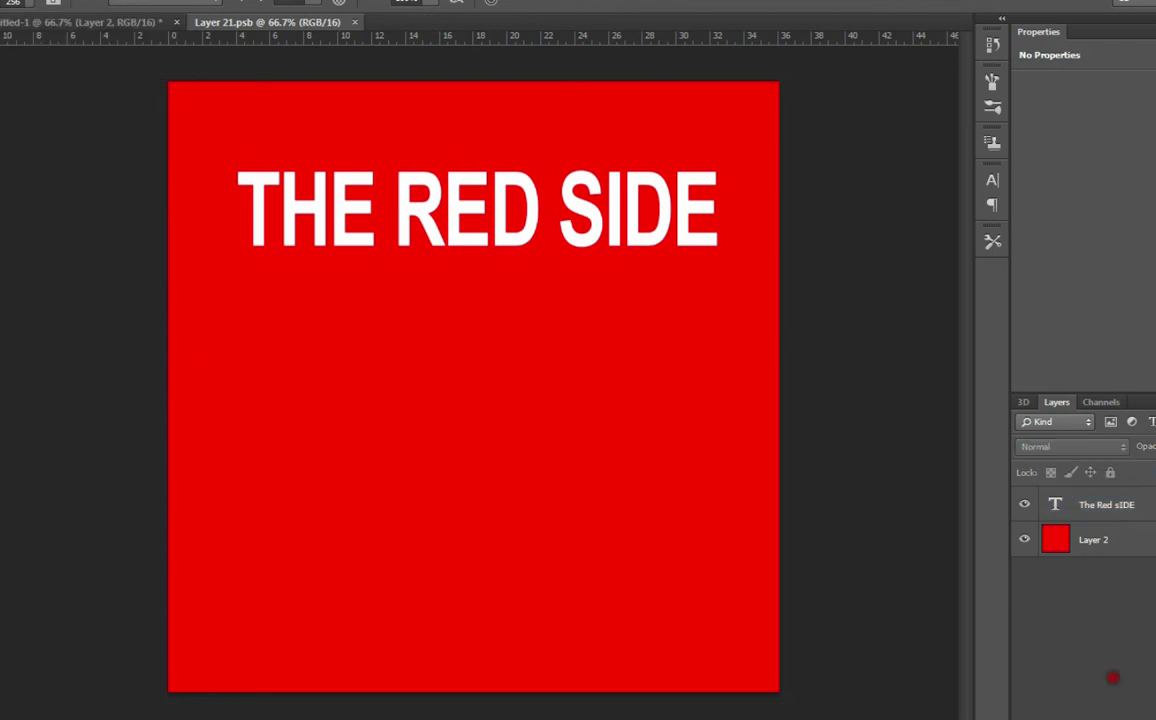
Stamp two cyan sparkles side by side on a new empty layer
key(ctrl+shift+alt+n)
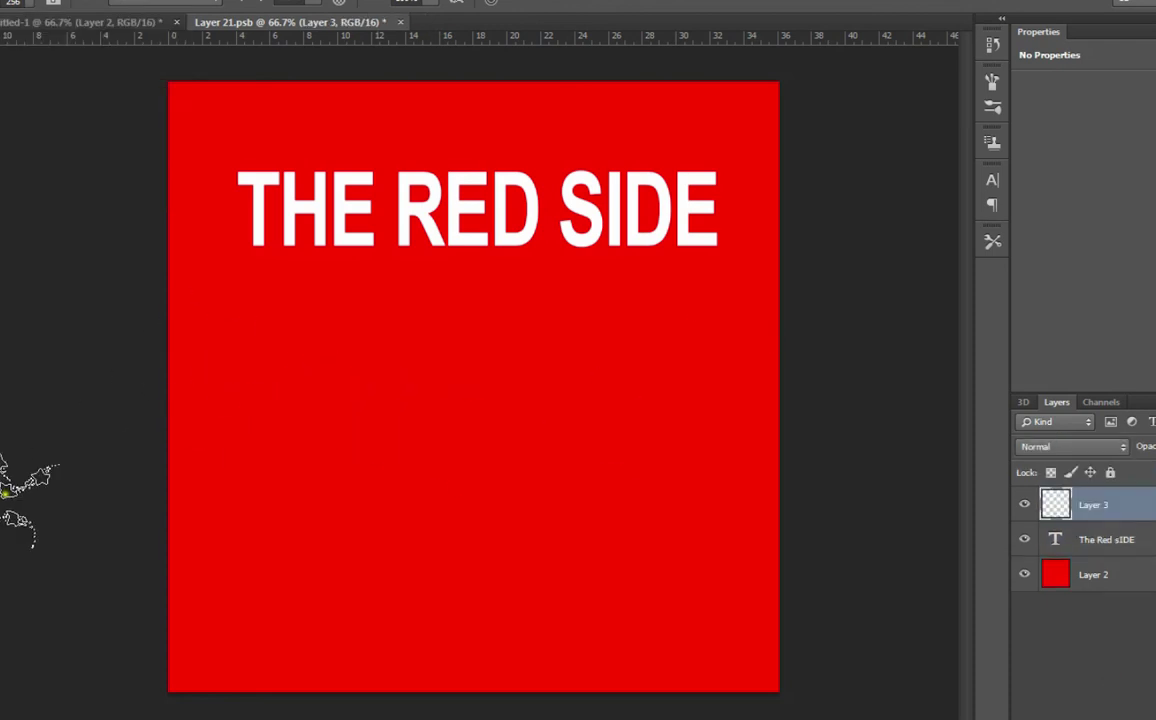
click(345, 413)
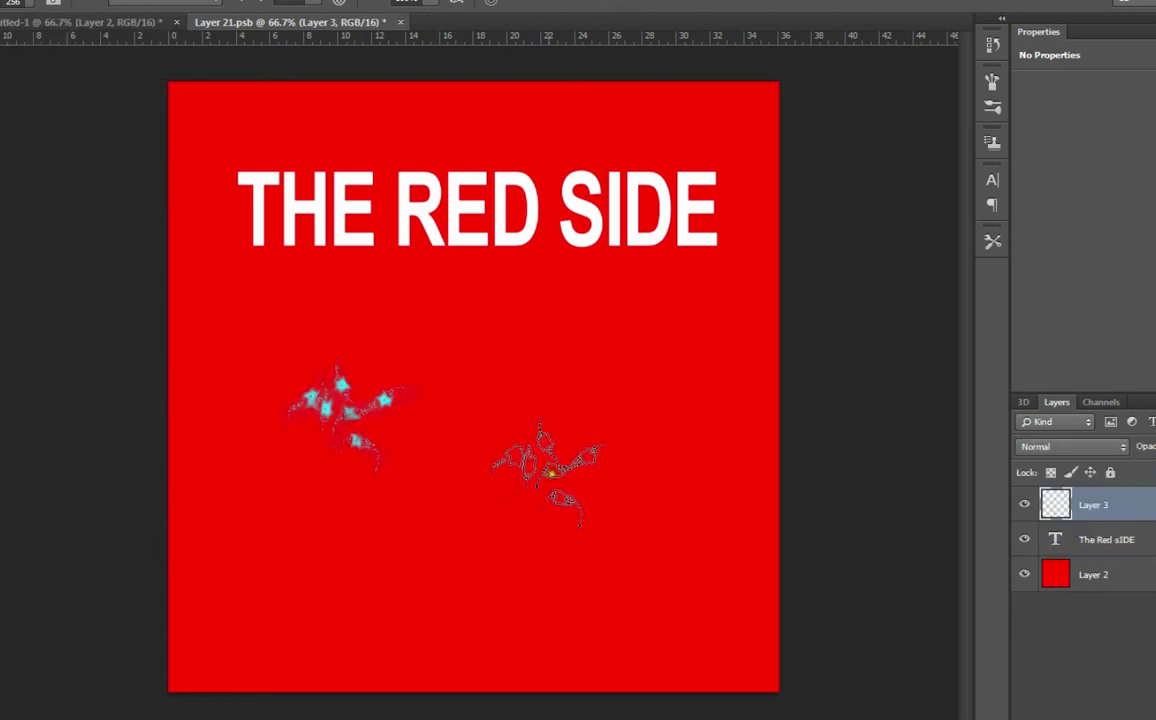
click(553, 413)
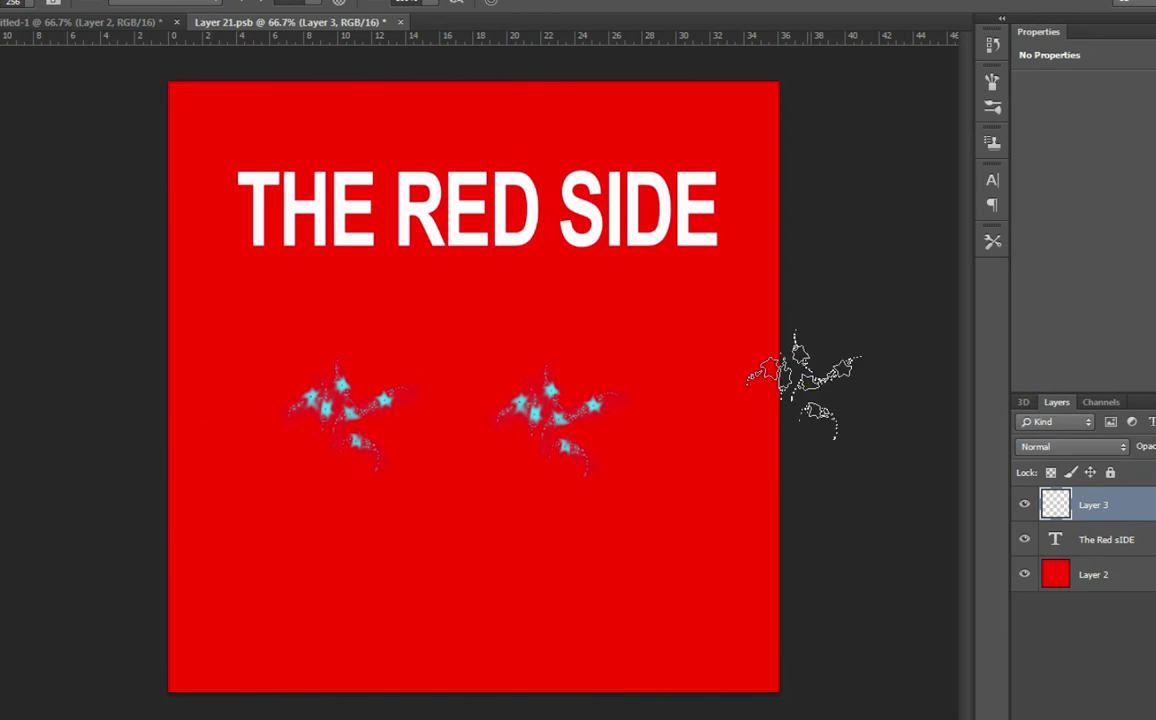
Save and close Layer 21.psb to check the sparkles on the cube, then reopen it
click(400, 22)
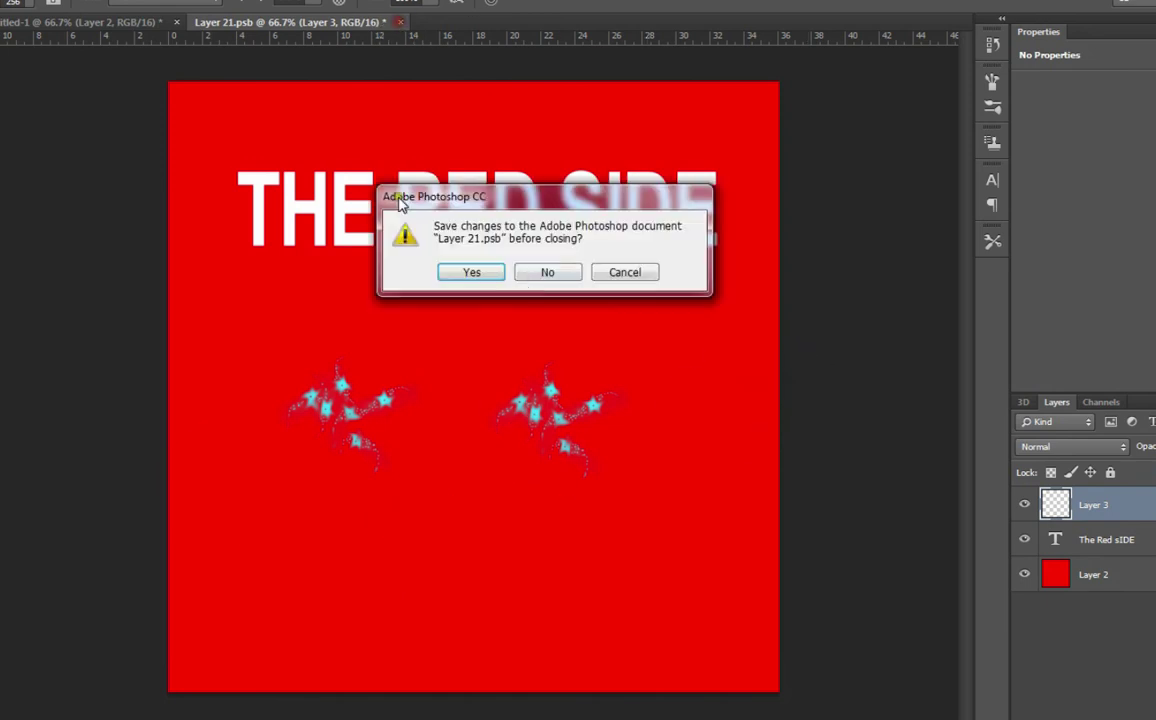
click(500, 274)
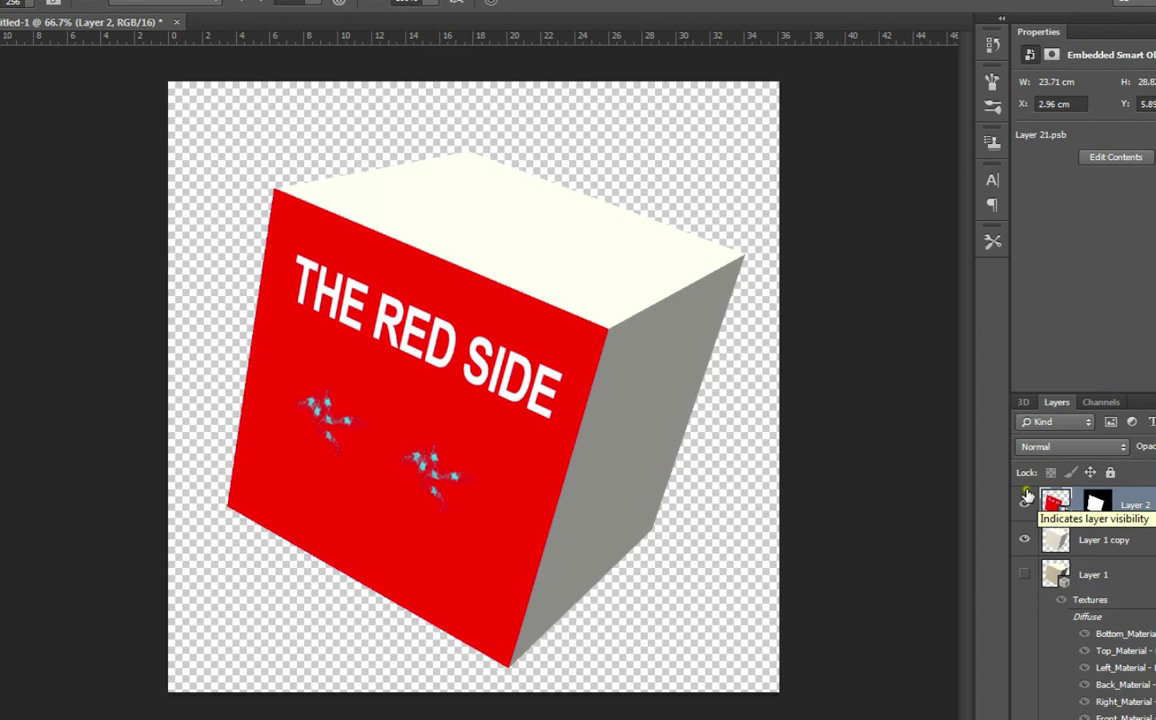
double_click(1054, 506)
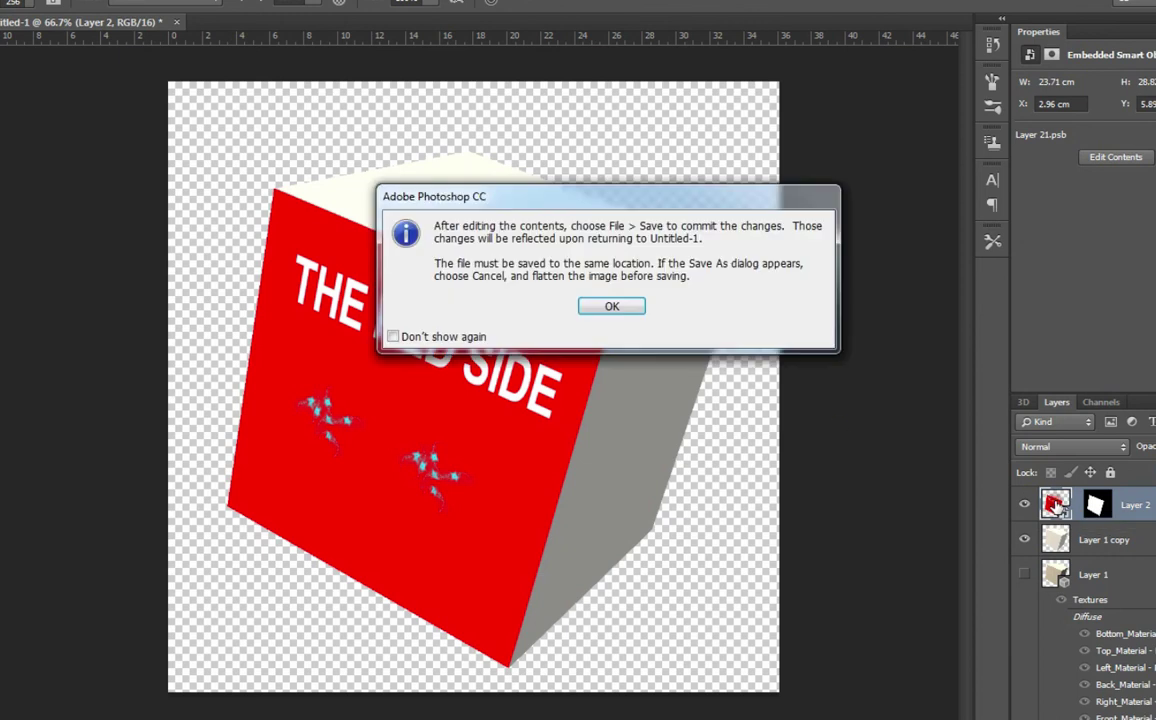
click(628, 308)
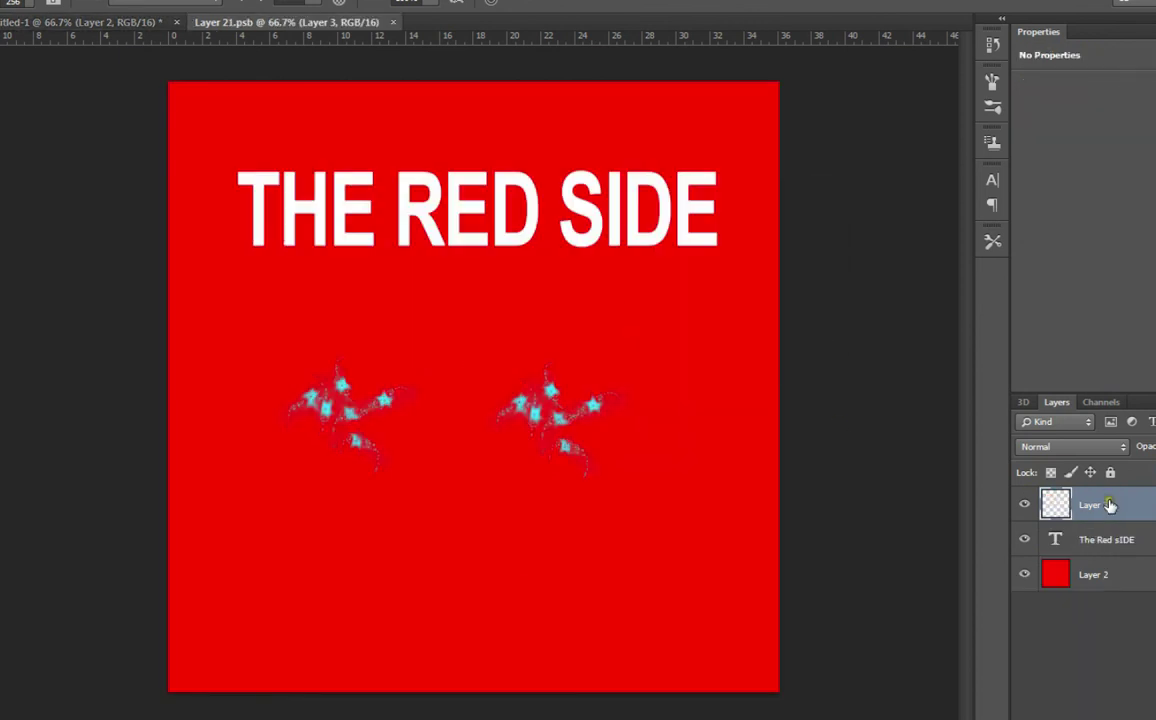
Delete the sparkle layer, then save and close the smart object
key(Delete)
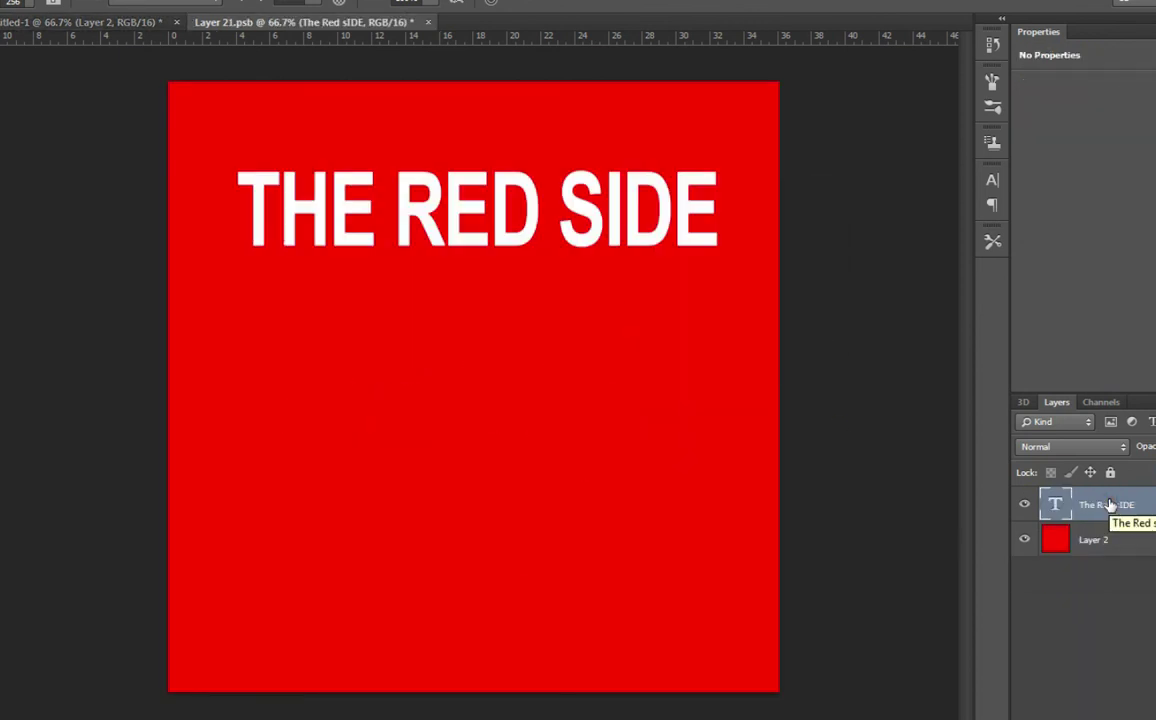
click(428, 22)
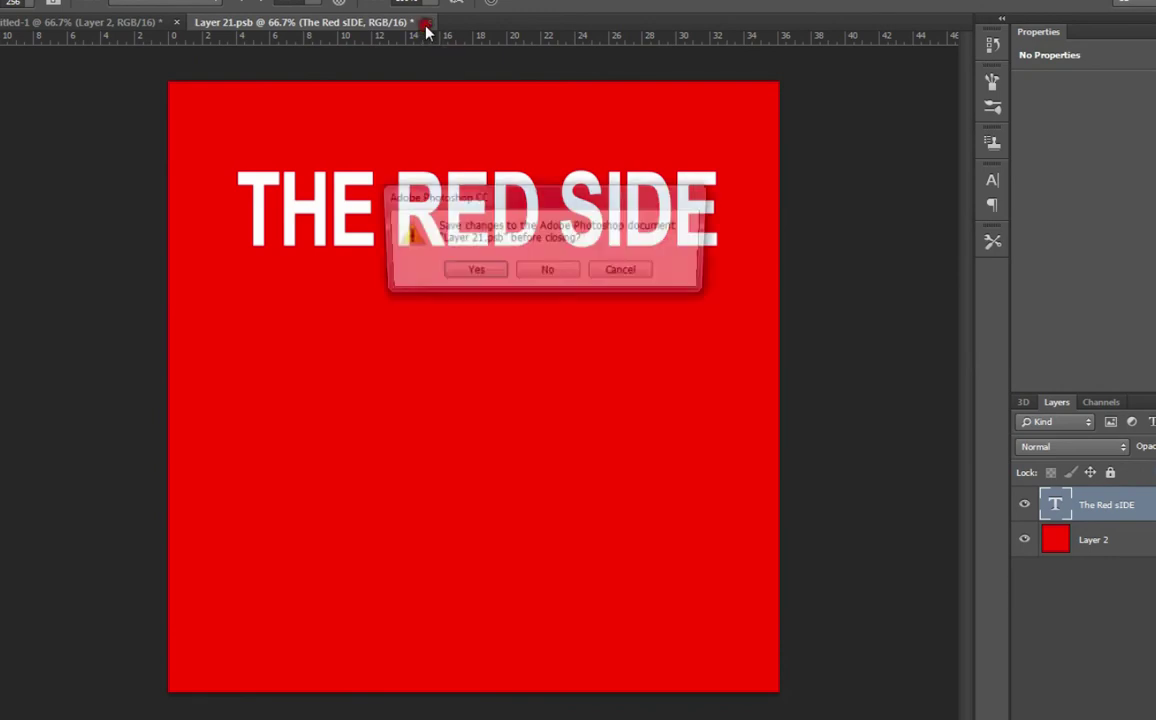
click(478, 273)
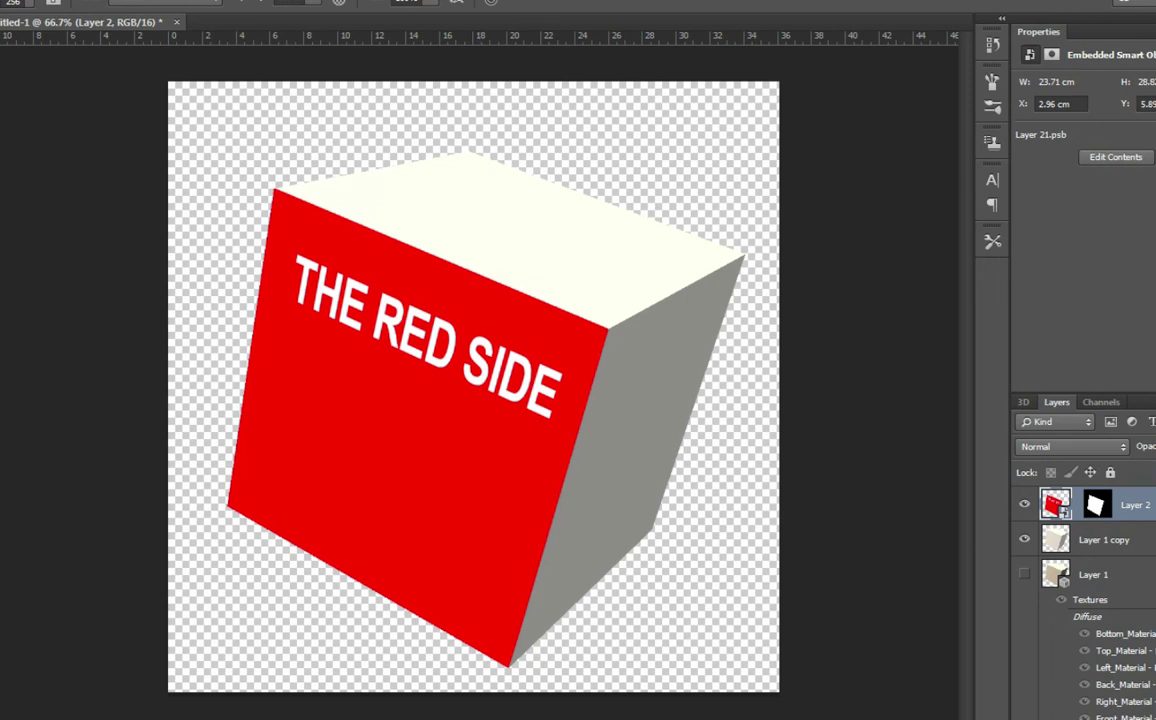
Add a Curves 1 adjustment and lower its white point to darken the image
click(1050, 719)
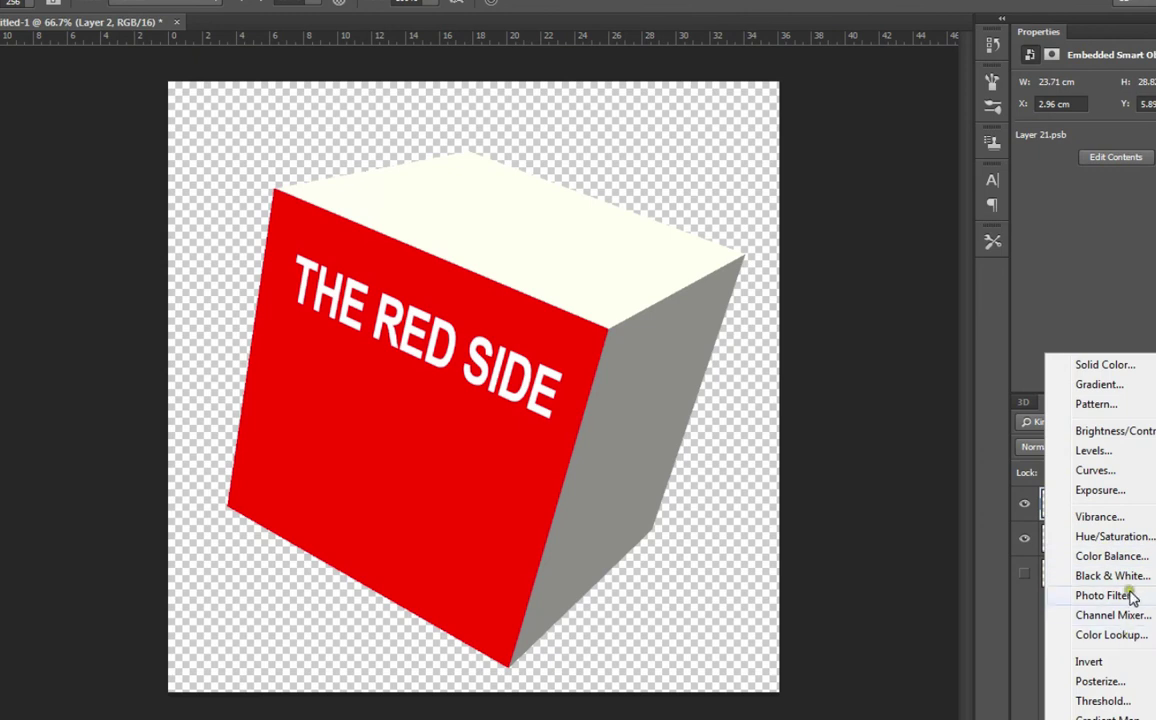
click(1094, 470)
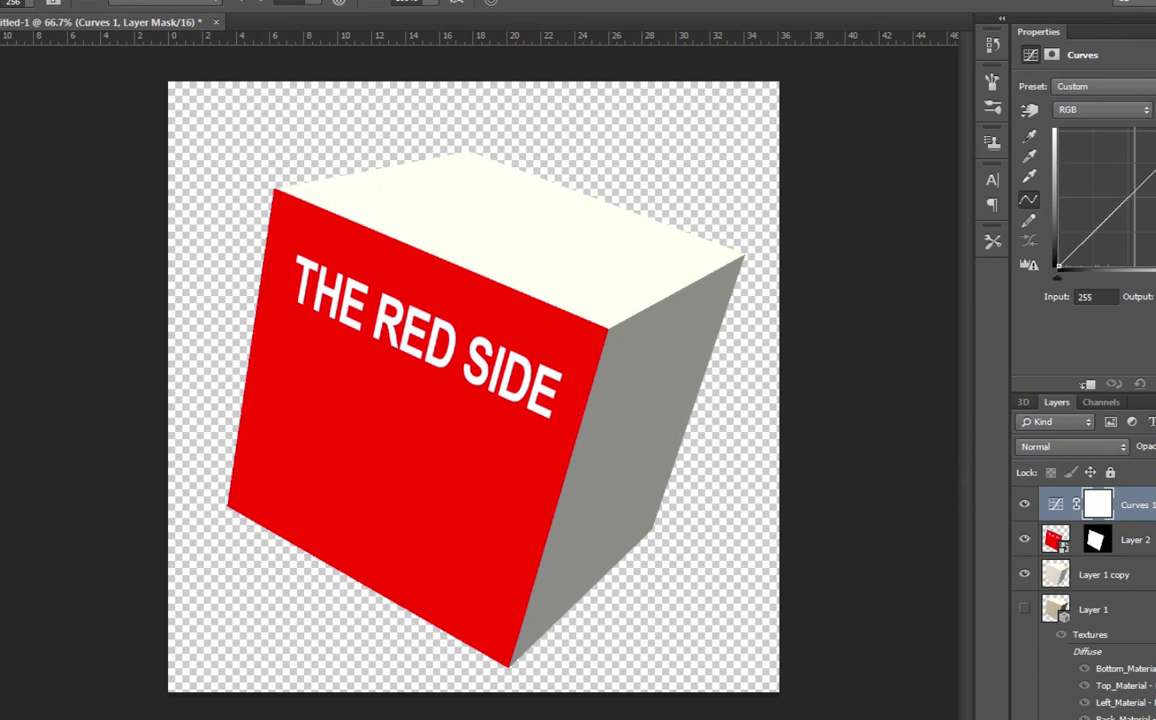
drag(1150, 135, 1150, 200)
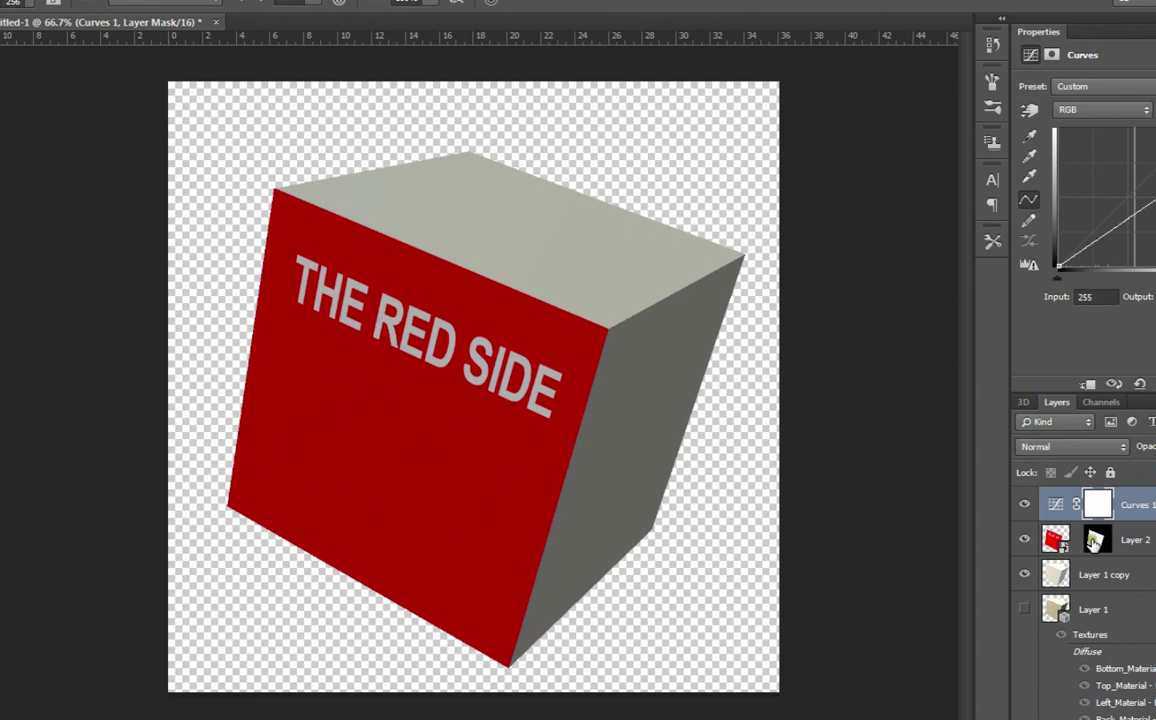
Replace the Curves 1 mask with Layer 2's front-face mask
click(1099, 542)
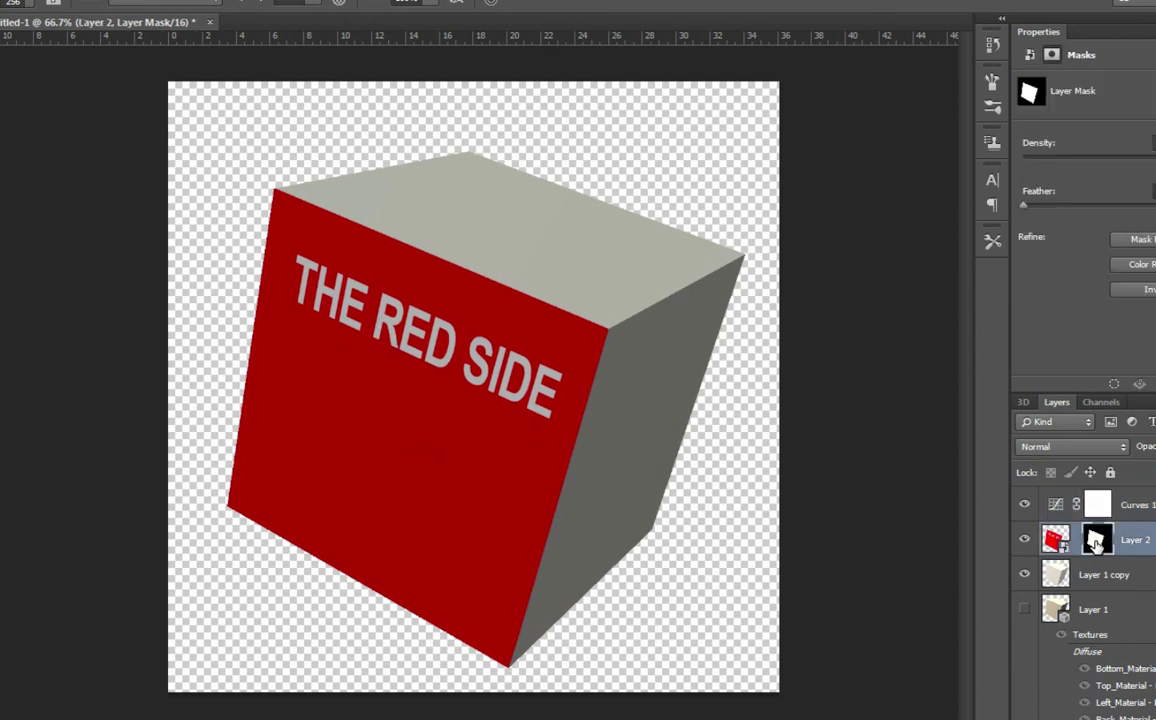
drag(1096, 540, 1098, 505)
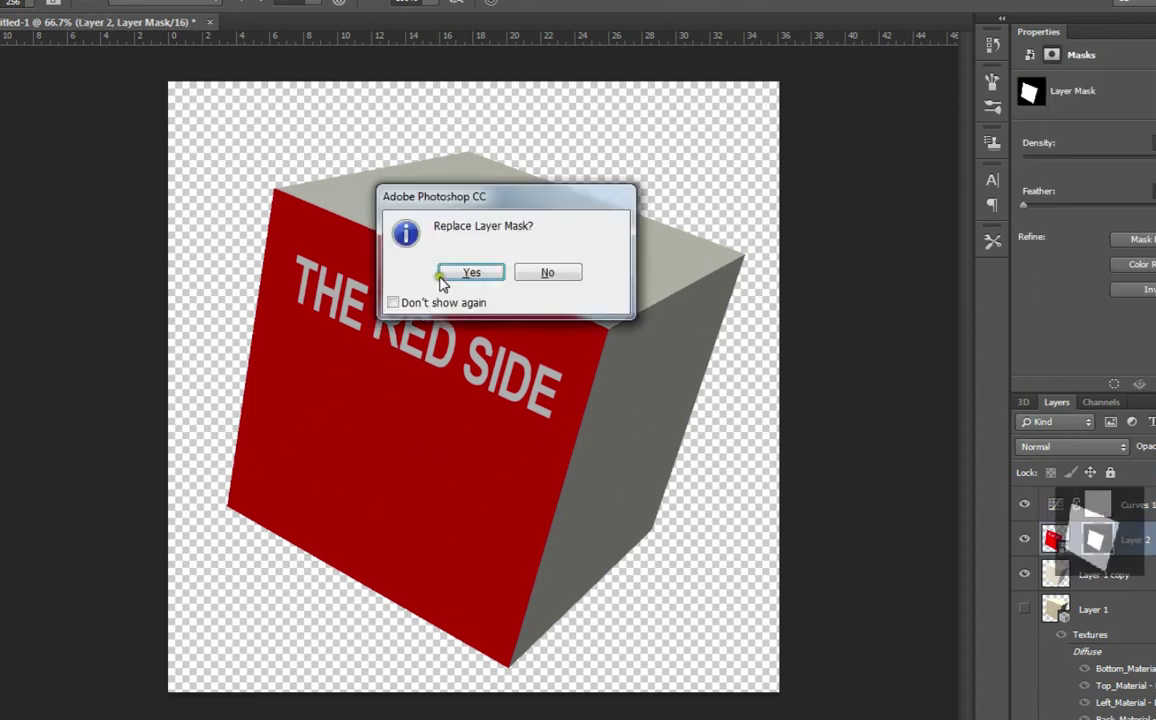
click(472, 275)
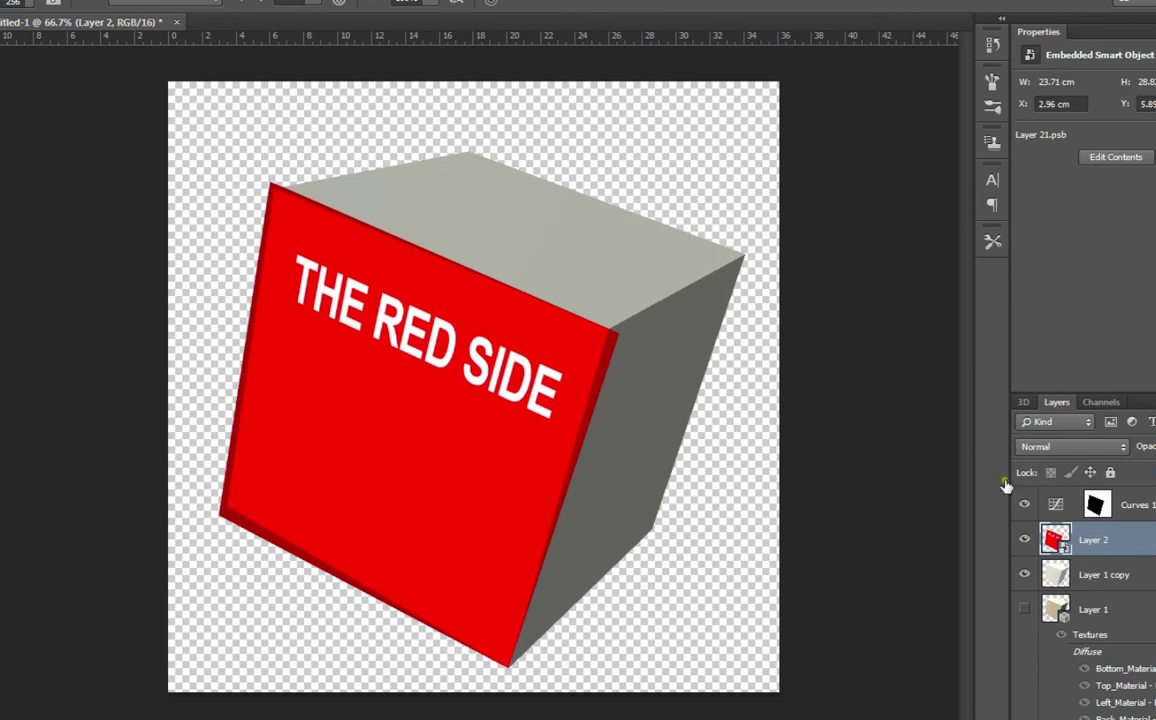
click(1096, 505)
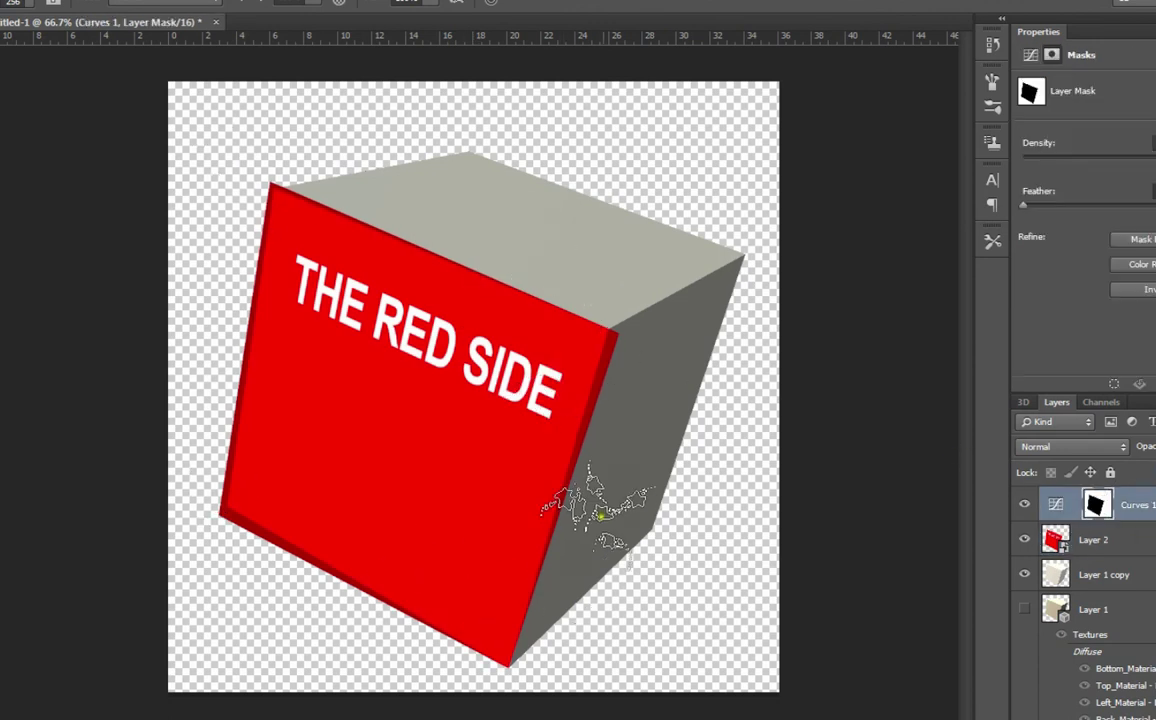
Create empty Layer 3 in a new Group 1, then move Curves 1 and Layer 2 into it
key(ctrl+shift+alt+n)
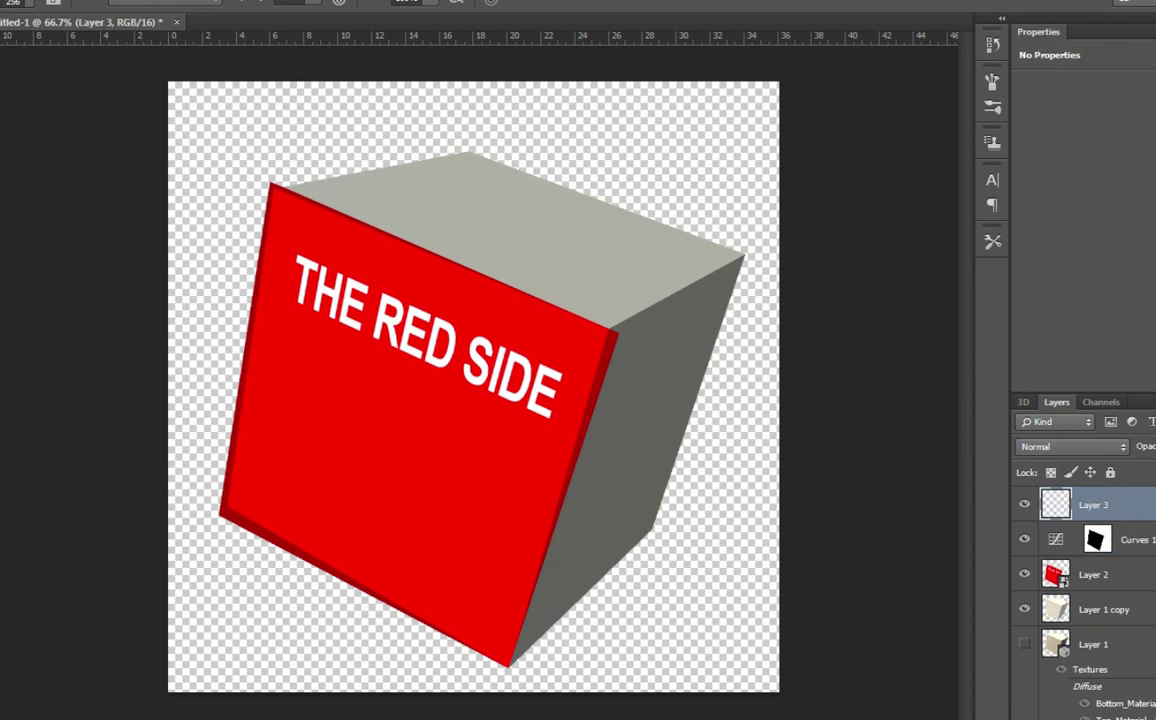
key(ctrl+g)
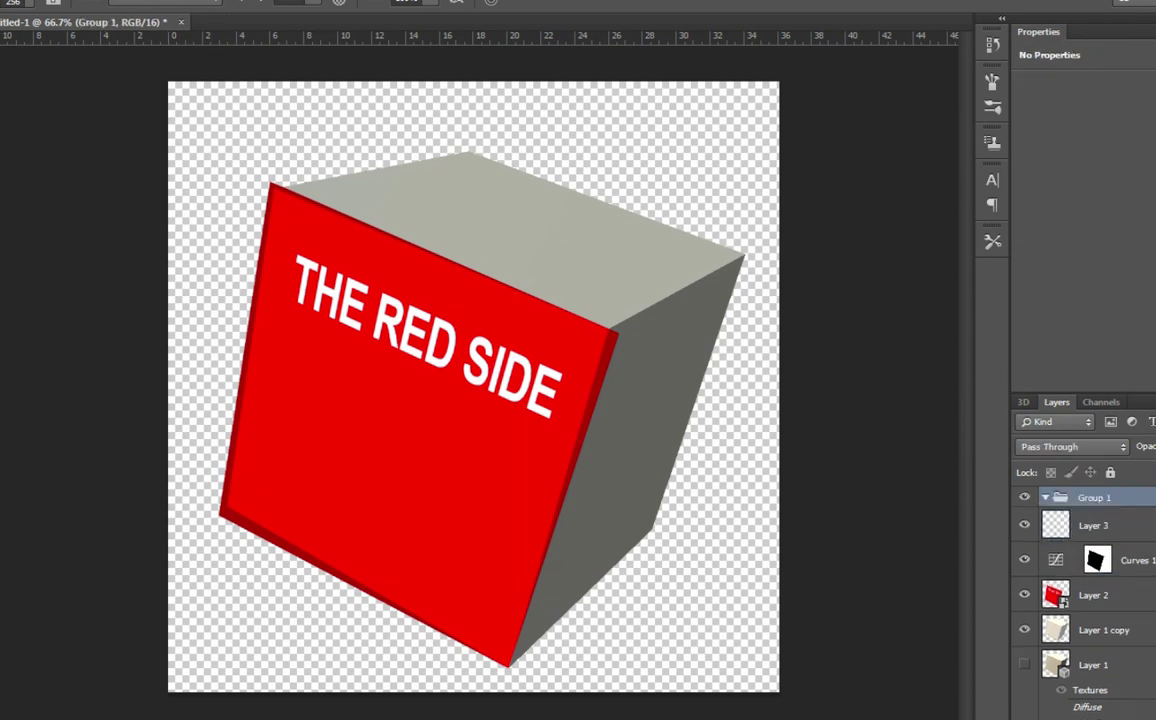
click(1032, 565)
drag(1032, 565, 1068, 490)
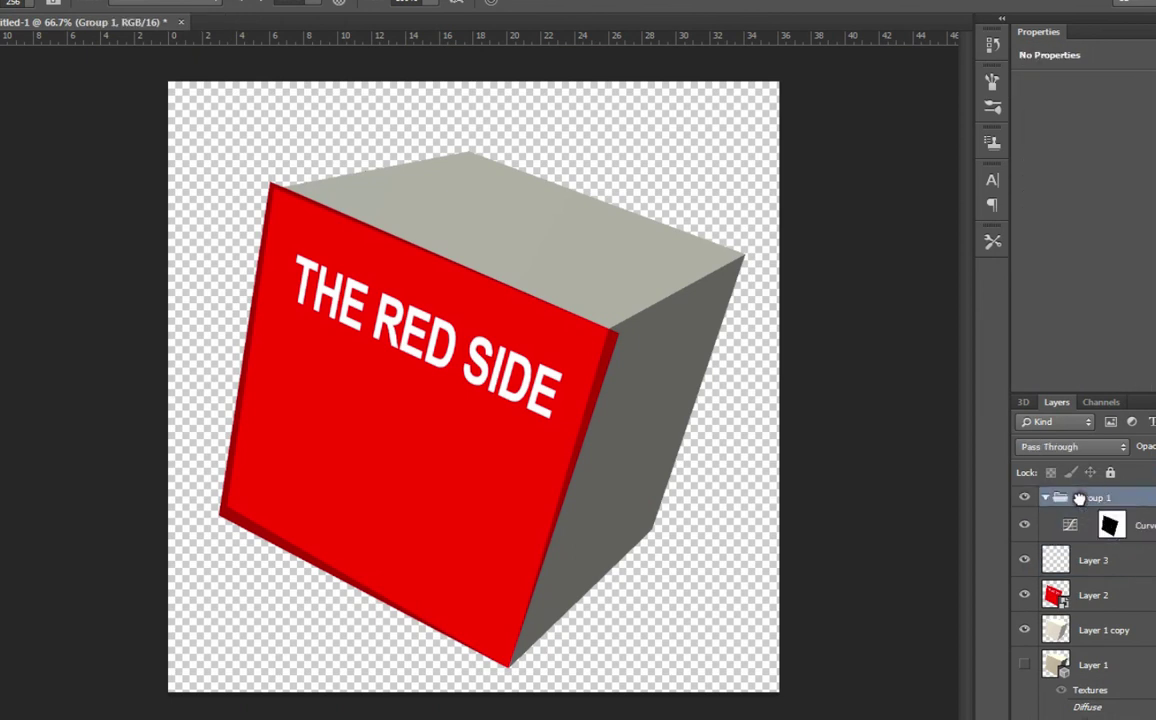
click(1052, 597)
drag(1052, 597, 1108, 518)
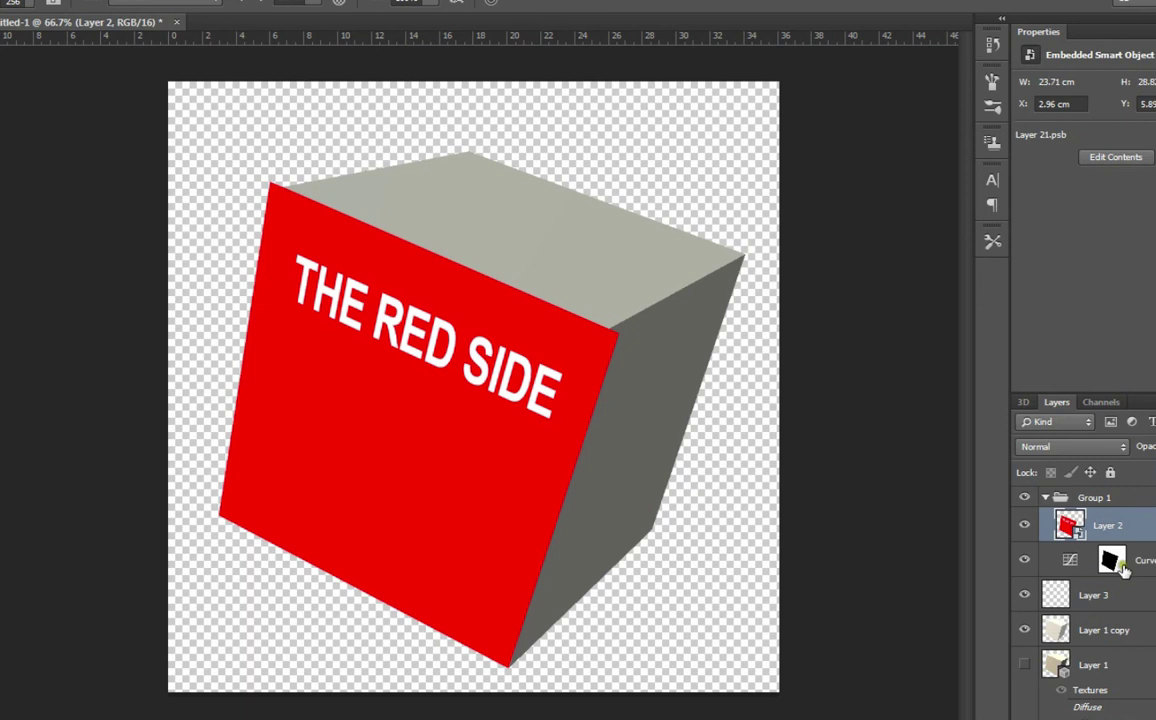
click(1111, 560)
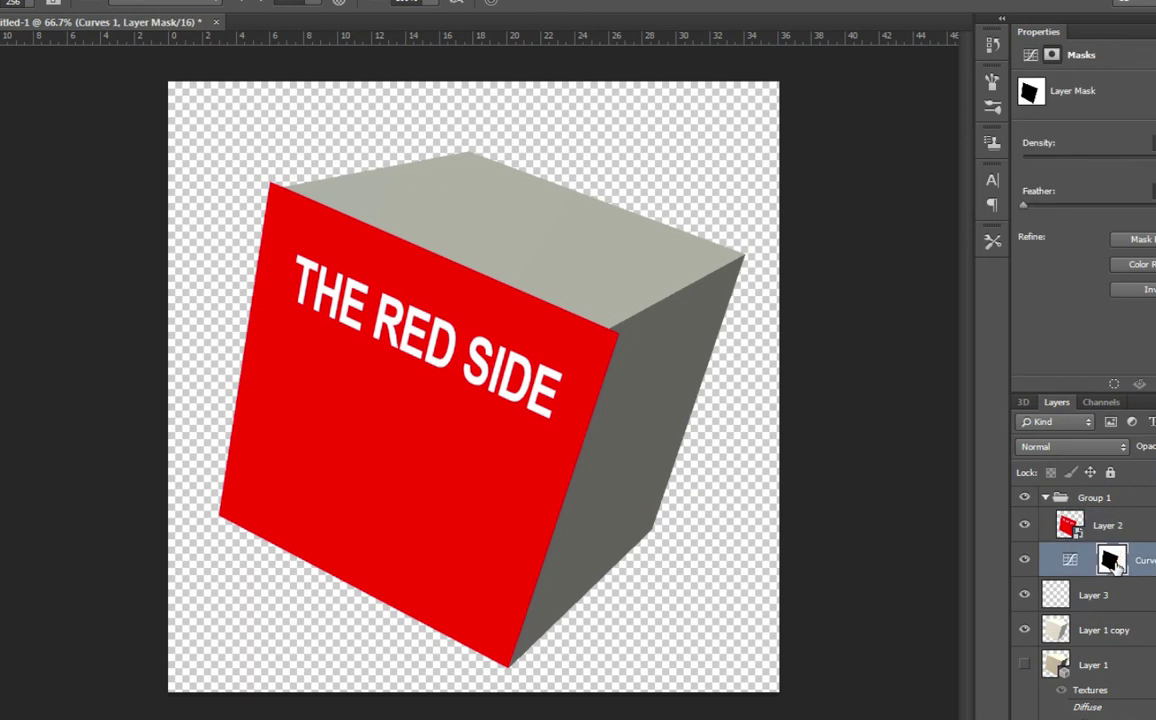
Move the face mask from Curves 1 onto Group 1 and invert it
drag(1113, 560, 1118, 502)
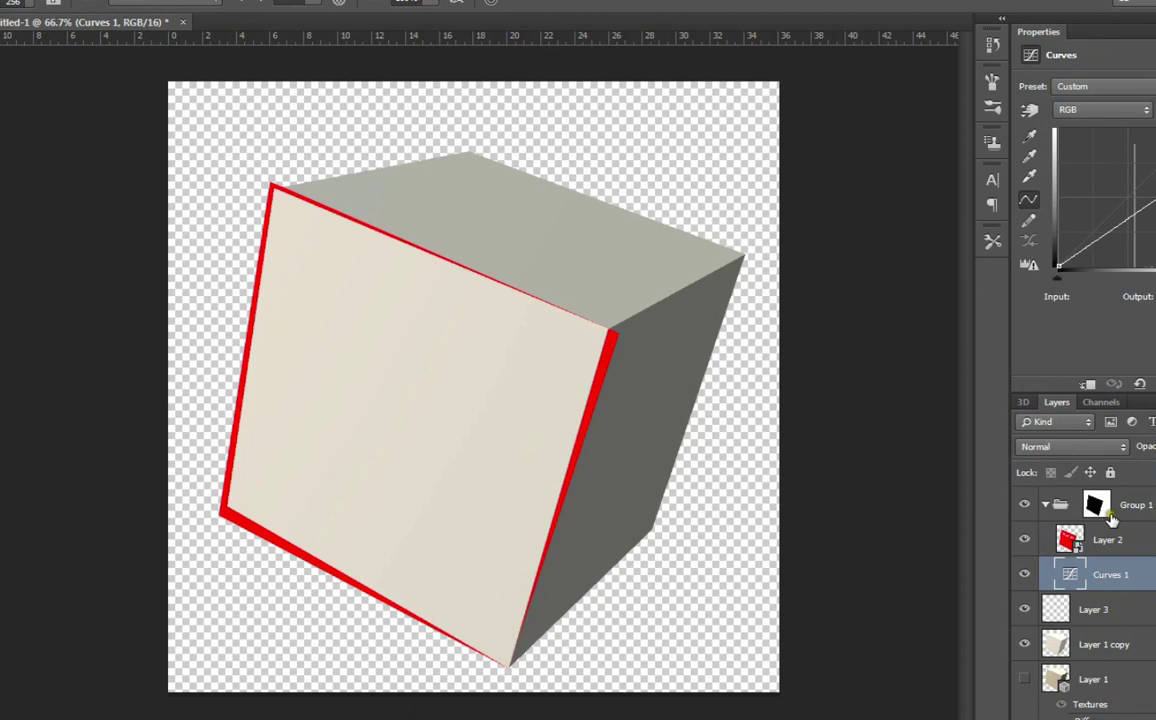
click(1100, 505)
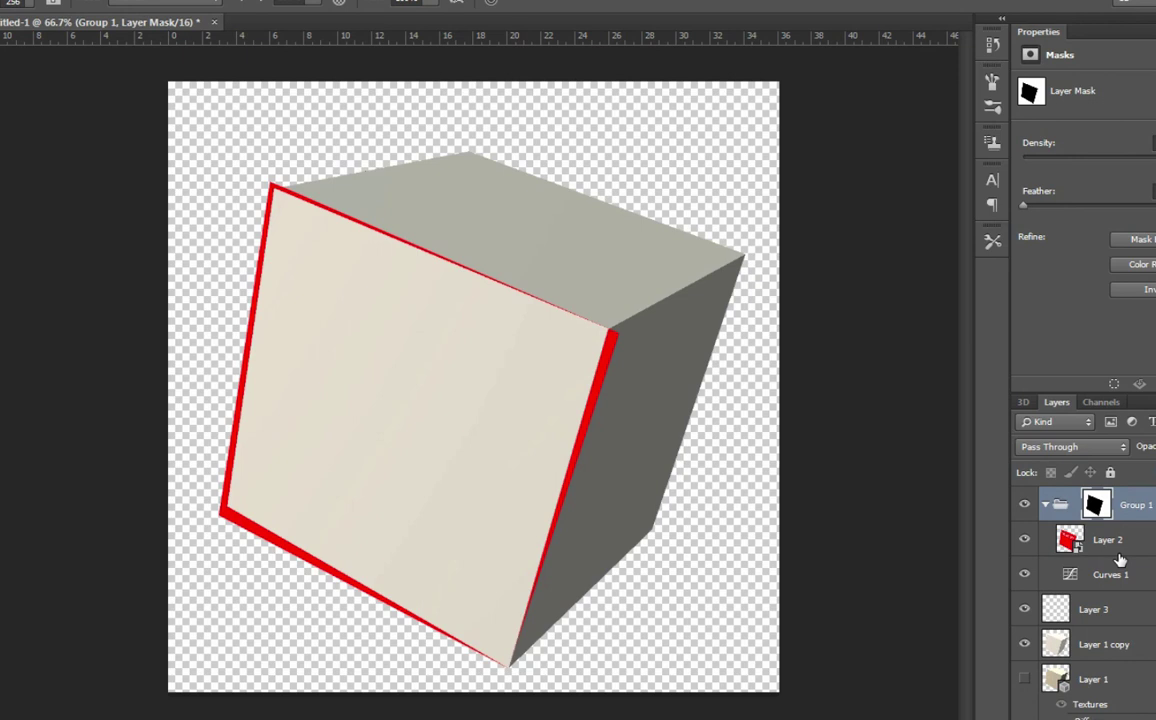
key(ctrl+i)
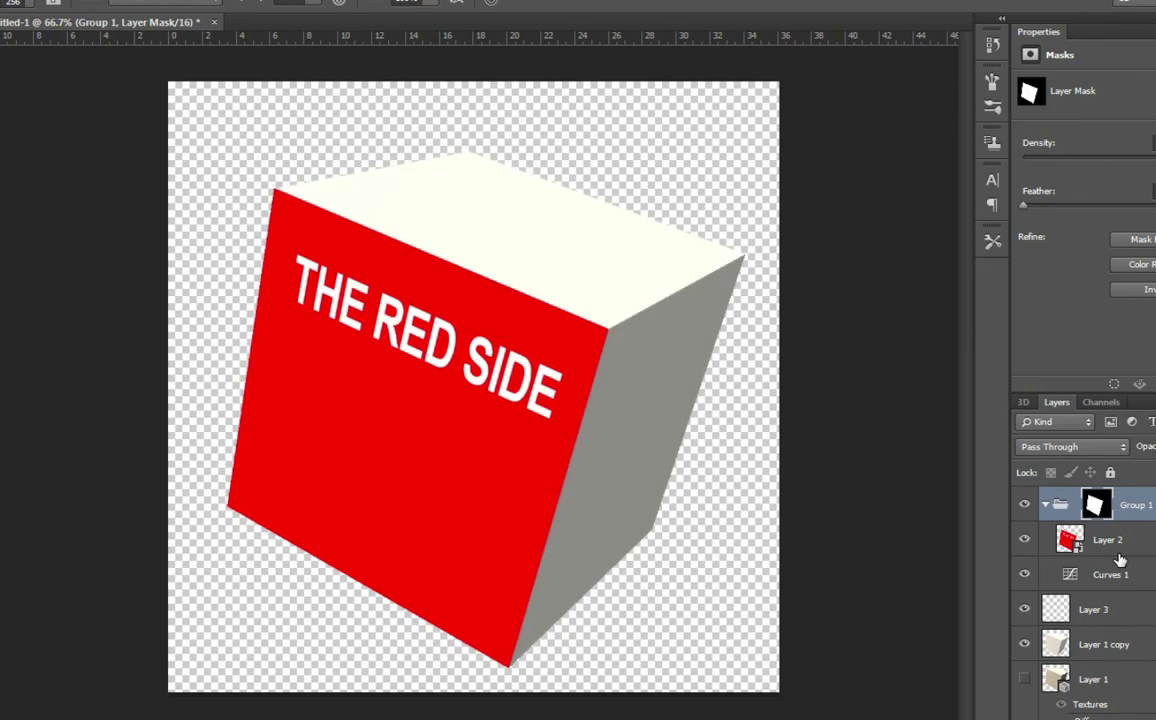
Invert Layer 1 copy's colours as a test, then revert the inversion
click(1121, 545)
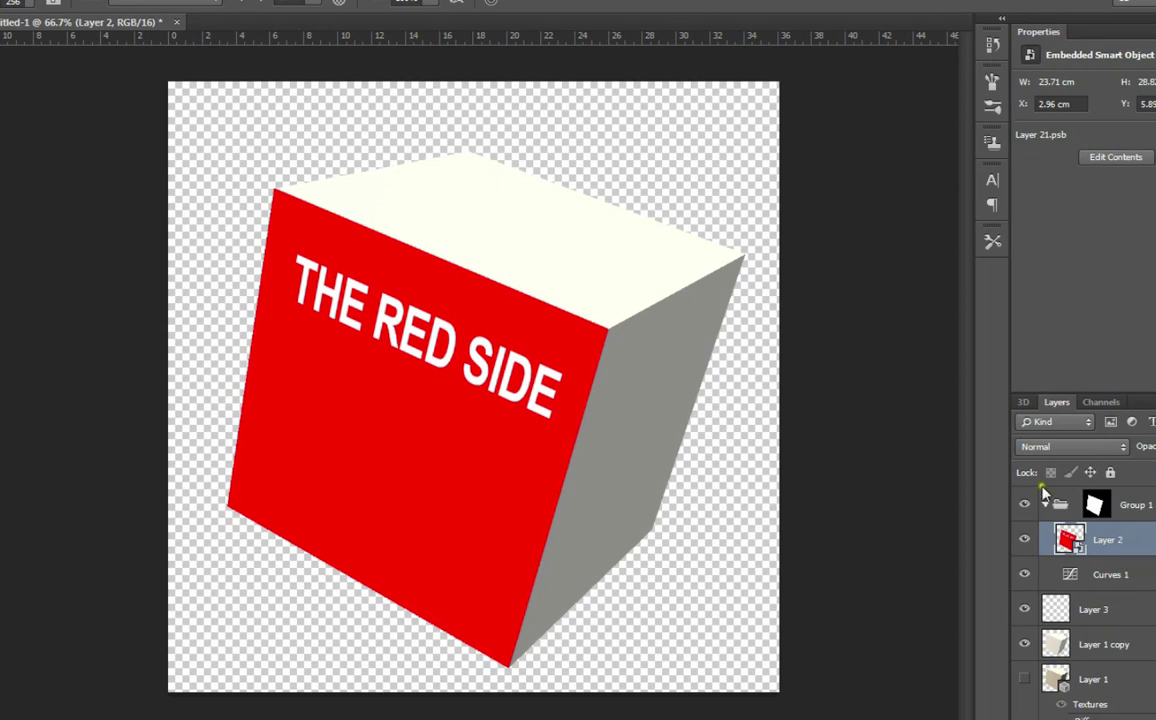
click(1097, 647)
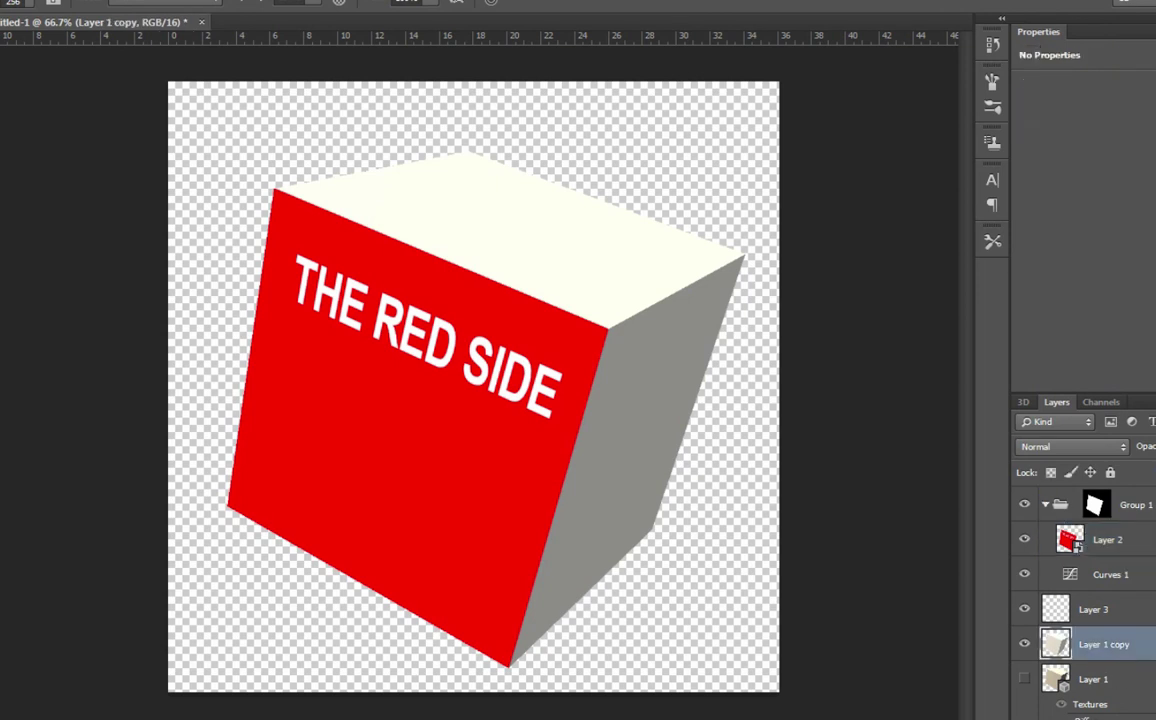
key(ctrl+i)
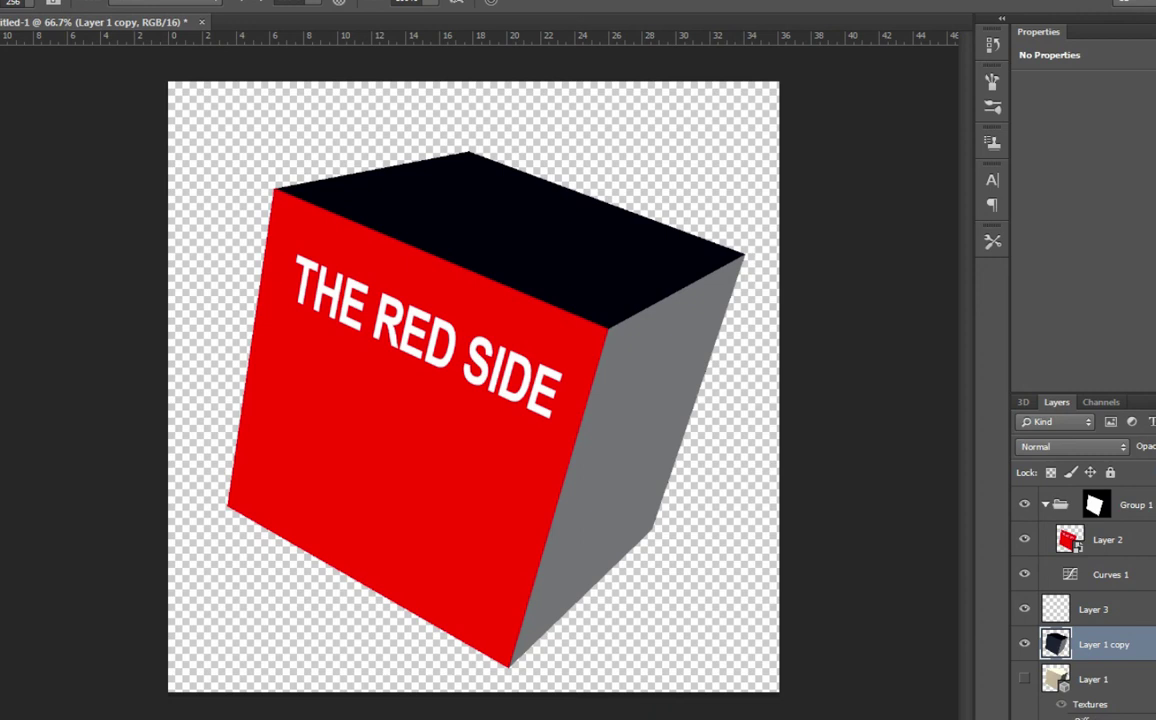
key(ctrl+i)
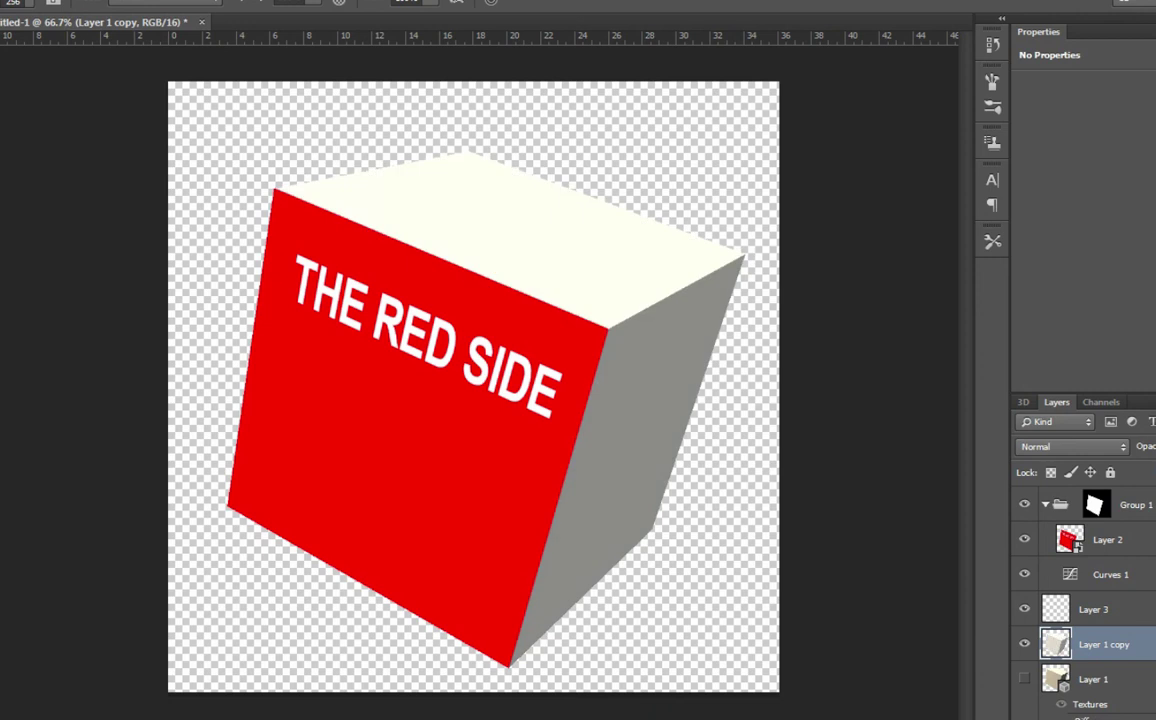
Place Curves 1 above Layer 2 inside Group 1
click(1097, 541)
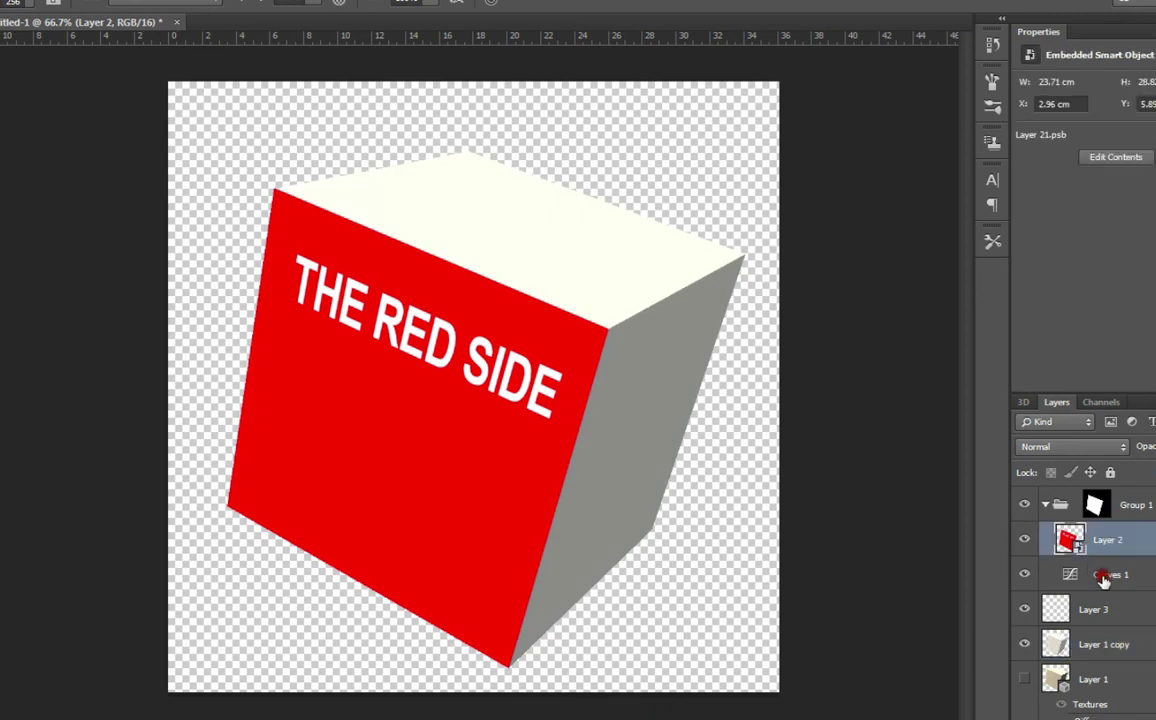
click(1100, 575)
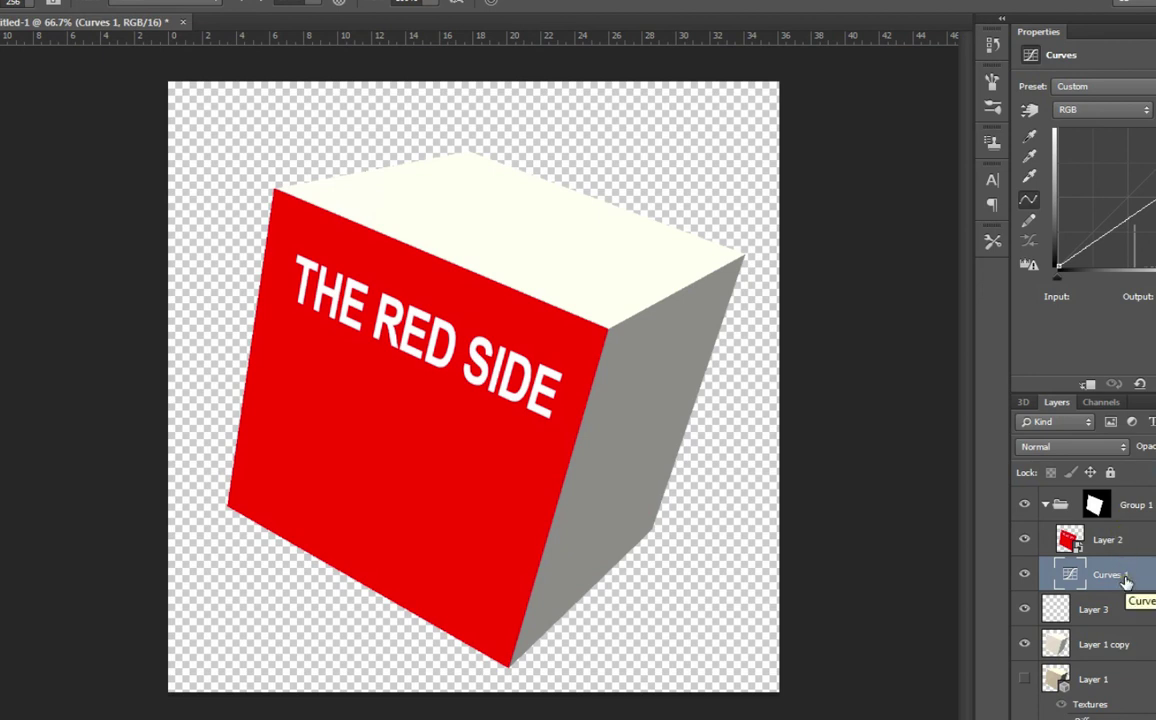
drag(1125, 580, 1123, 537)
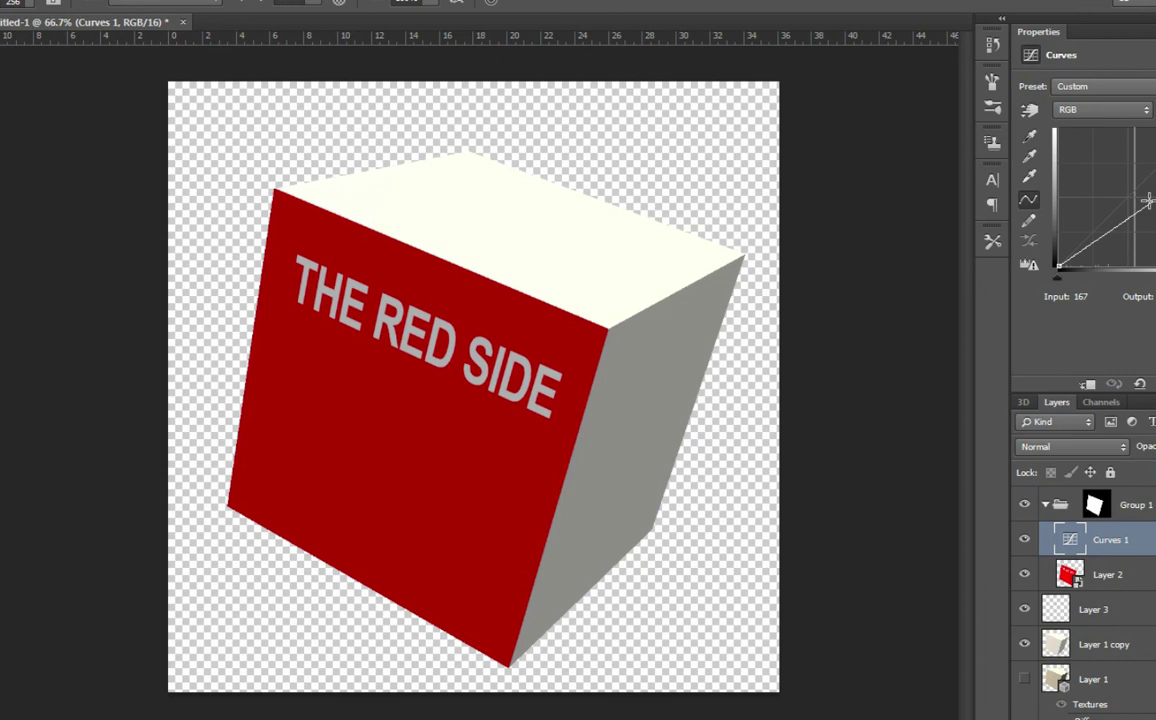
Pull the Red curve down, bend Green down at input 155, then lower Red at input 140
click(1090, 110)
click(1098, 144)
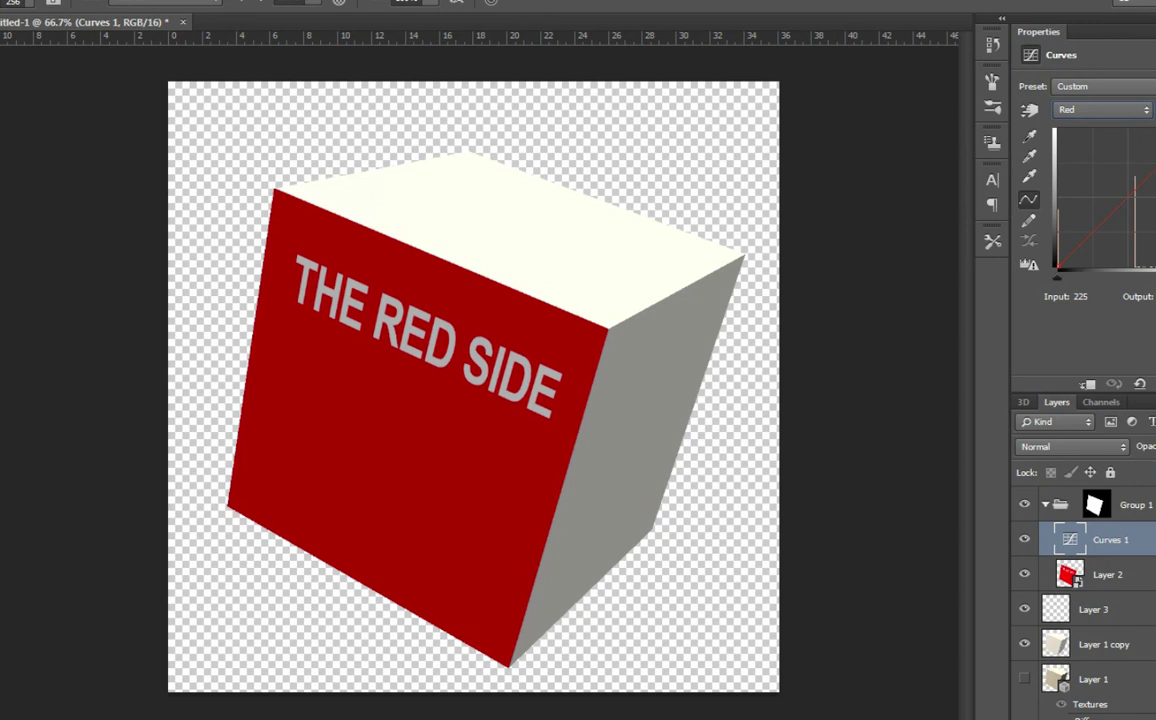
drag(1095, 222, 1105, 238)
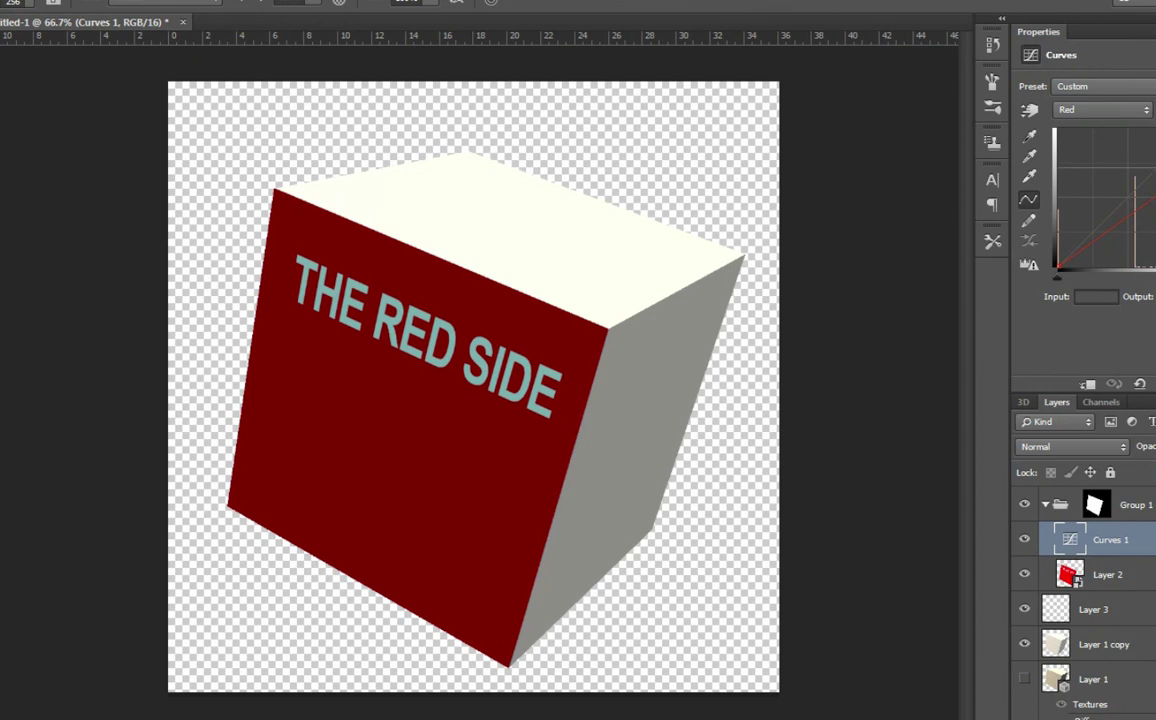
click(1129, 112)
click(1134, 158)
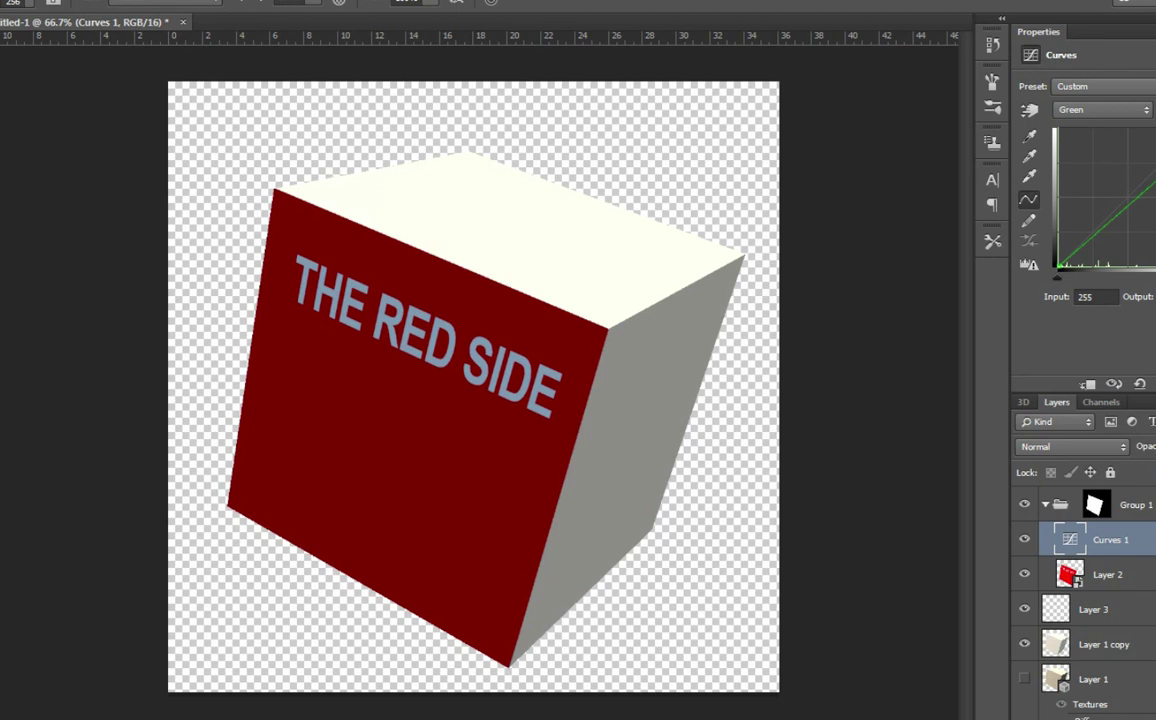
drag(1138, 194, 1142, 215)
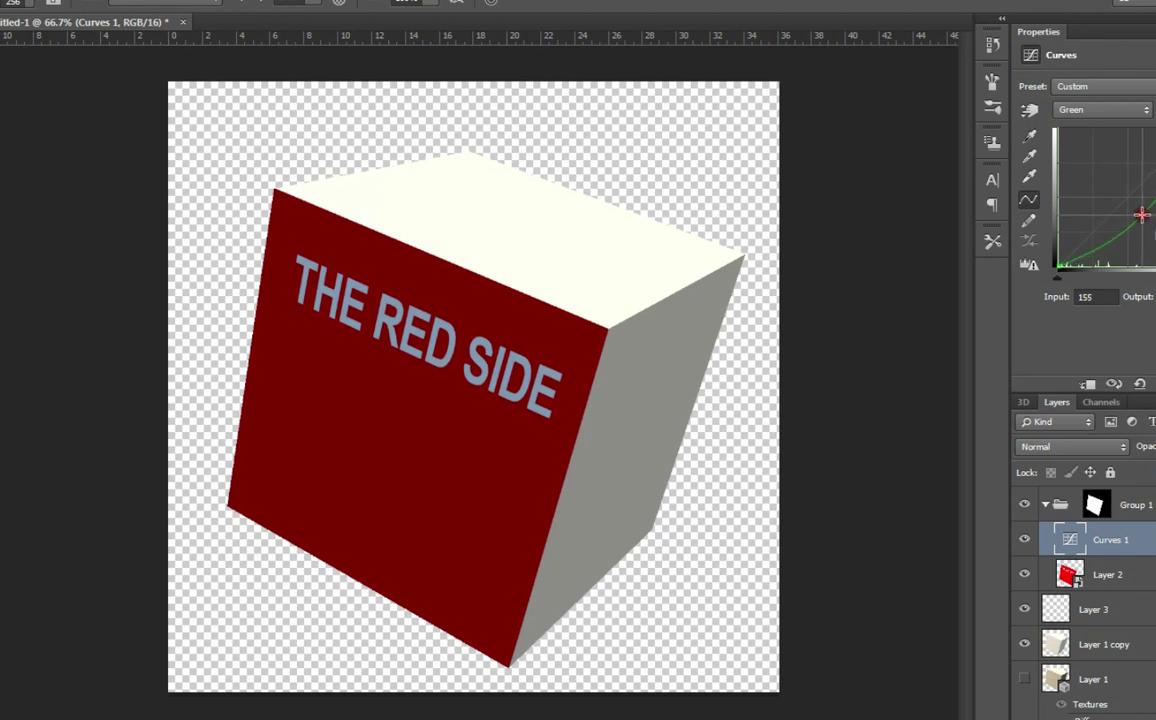
click(1146, 112)
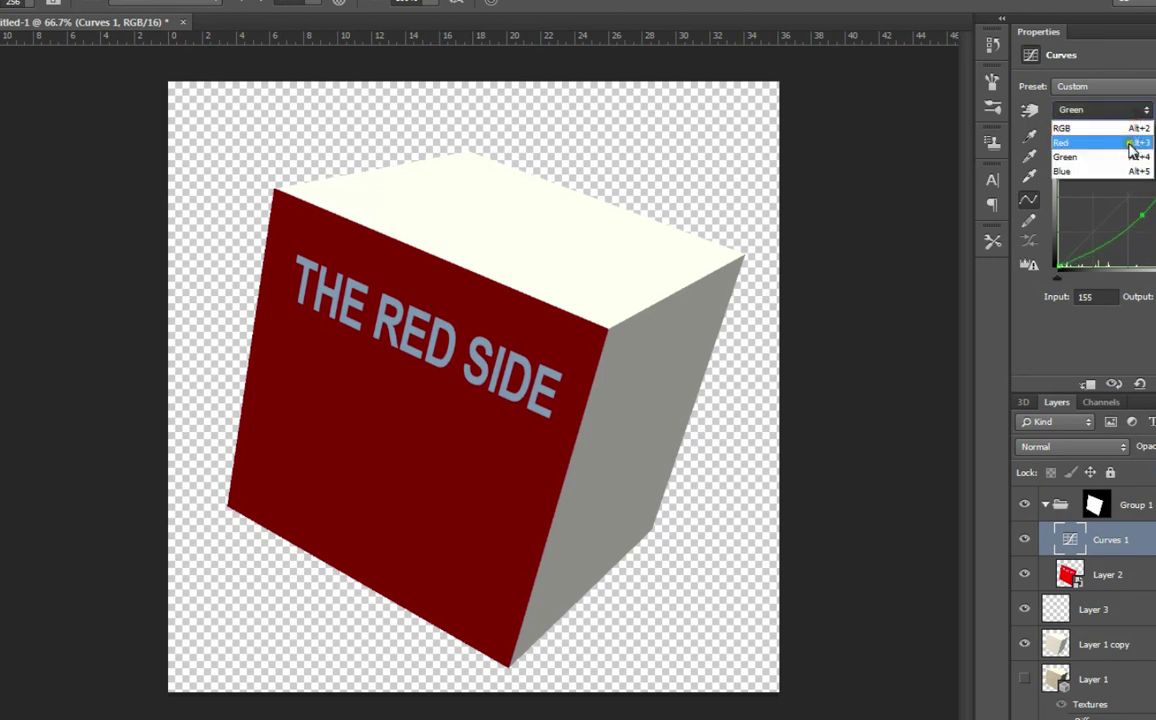
click(1070, 138)
drag(1131, 224, 1133, 233)
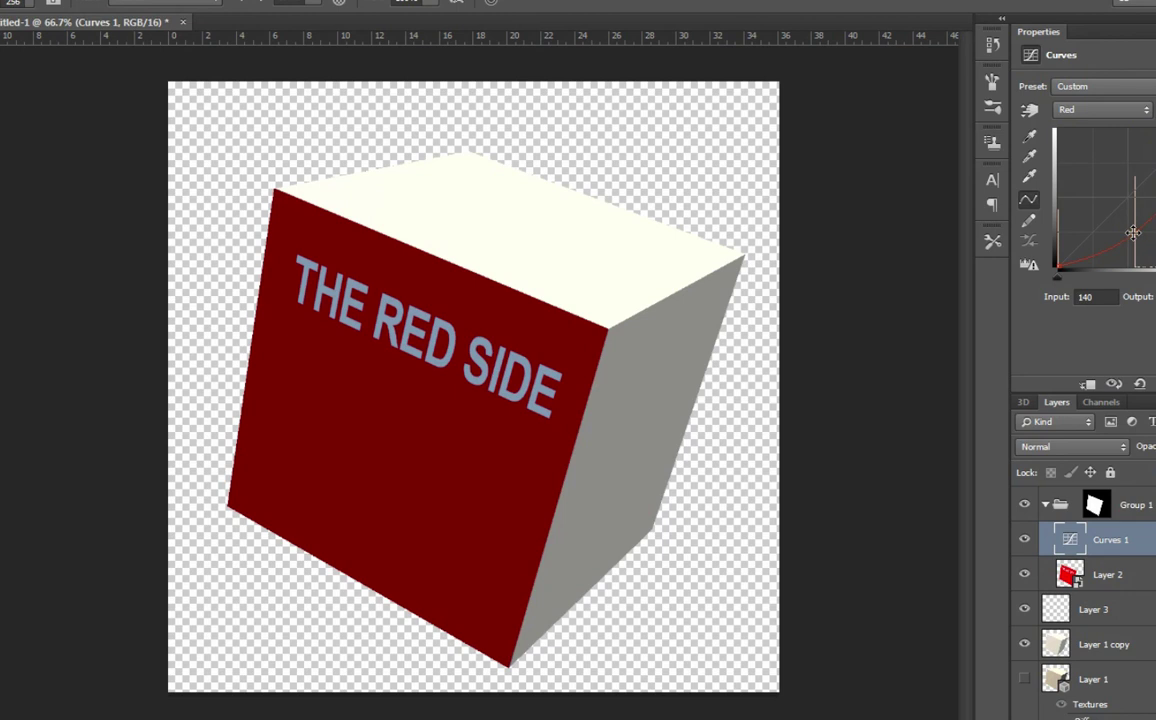